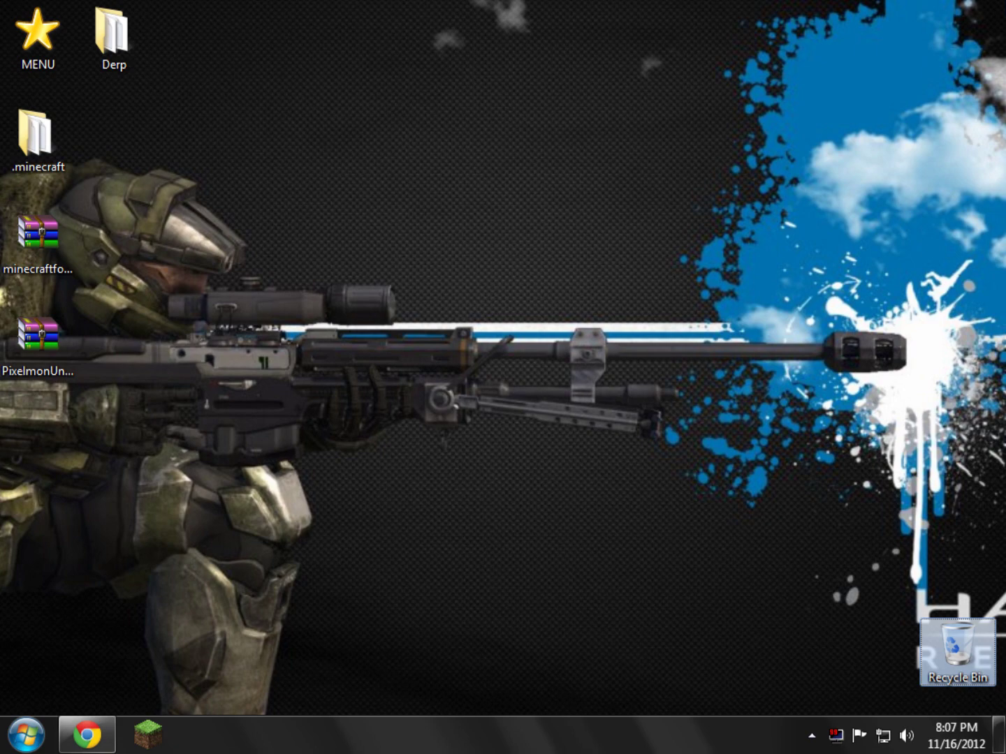
# Step: Return to Chrome and follow the forum topic's download link to the Pixelmon 1.8.1 release thread
pyautogui.click(82, 731)
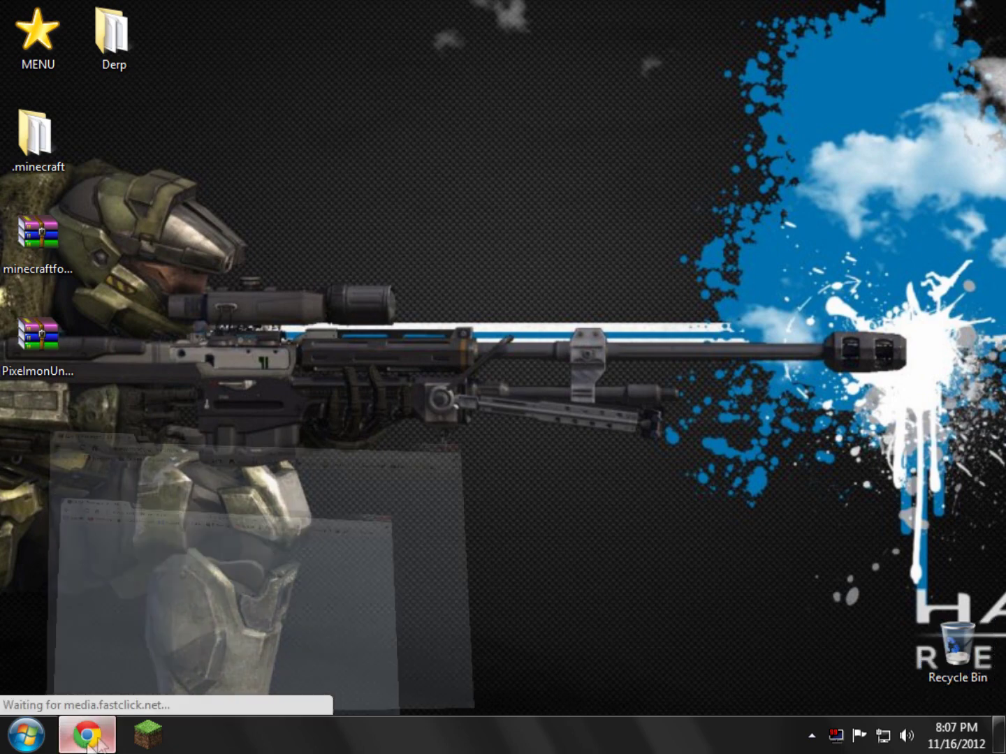
pyautogui.scroll(-1, 213, 336)
pyautogui.scroll(-1, 213, 336)
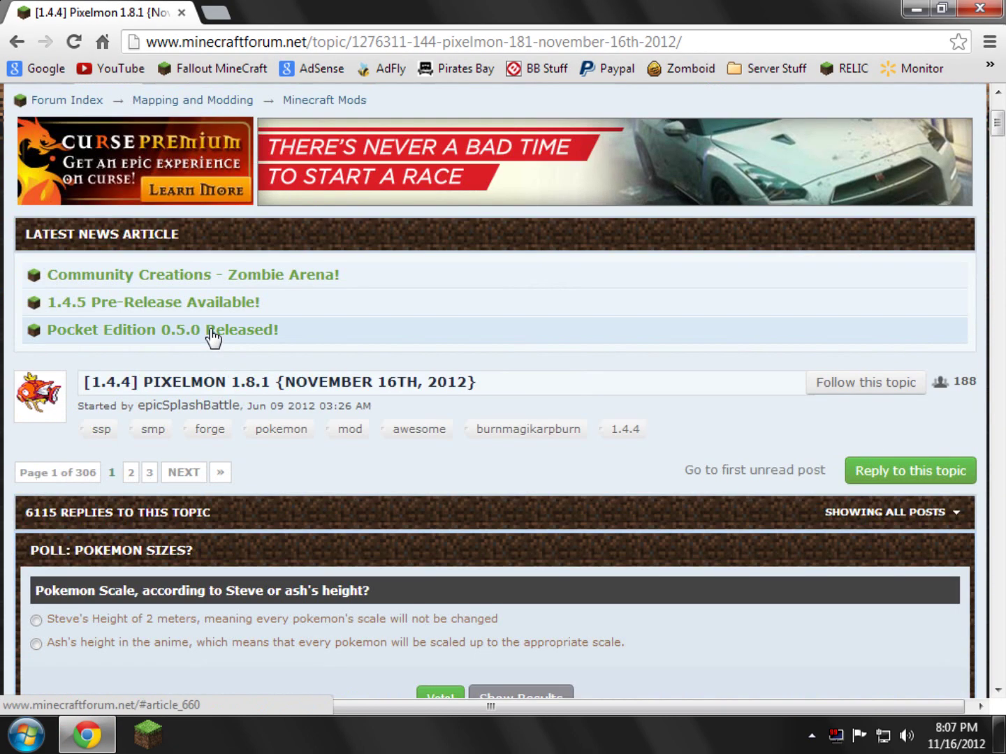
pyautogui.scroll(-1, 164, 348)
pyautogui.scroll(-3, 136, 369)
pyautogui.scroll(-3, 158, 307)
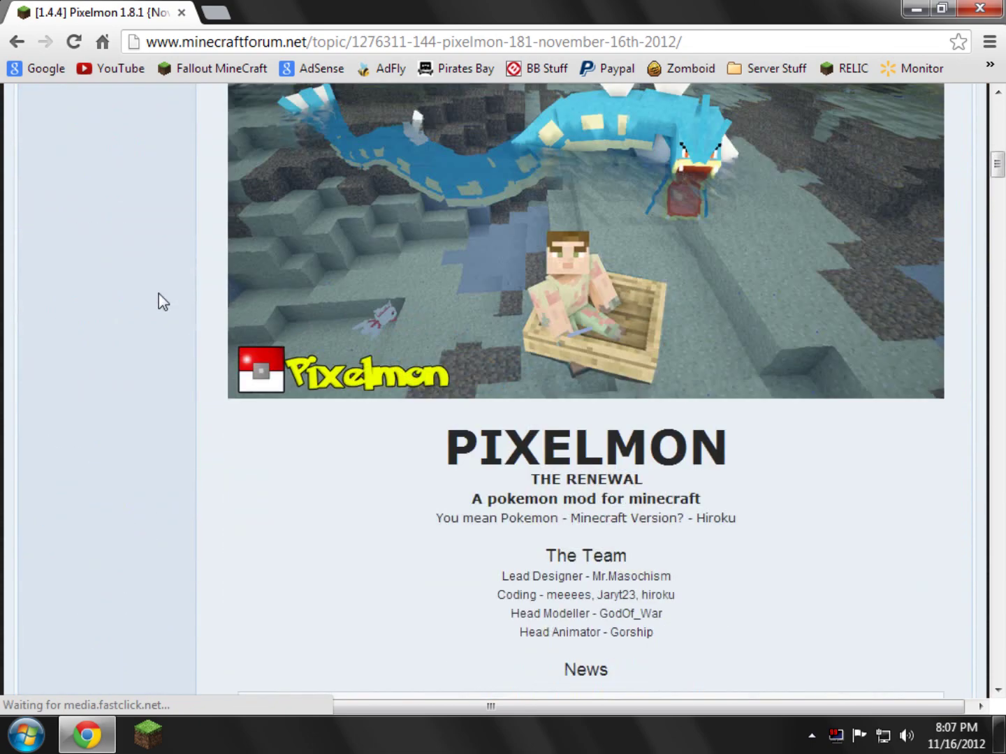
pyautogui.scroll(-3, 157, 307)
pyautogui.scroll(-3, 158, 308)
pyautogui.scroll(-5, 153, 313)
pyautogui.scroll(-5, 154, 313)
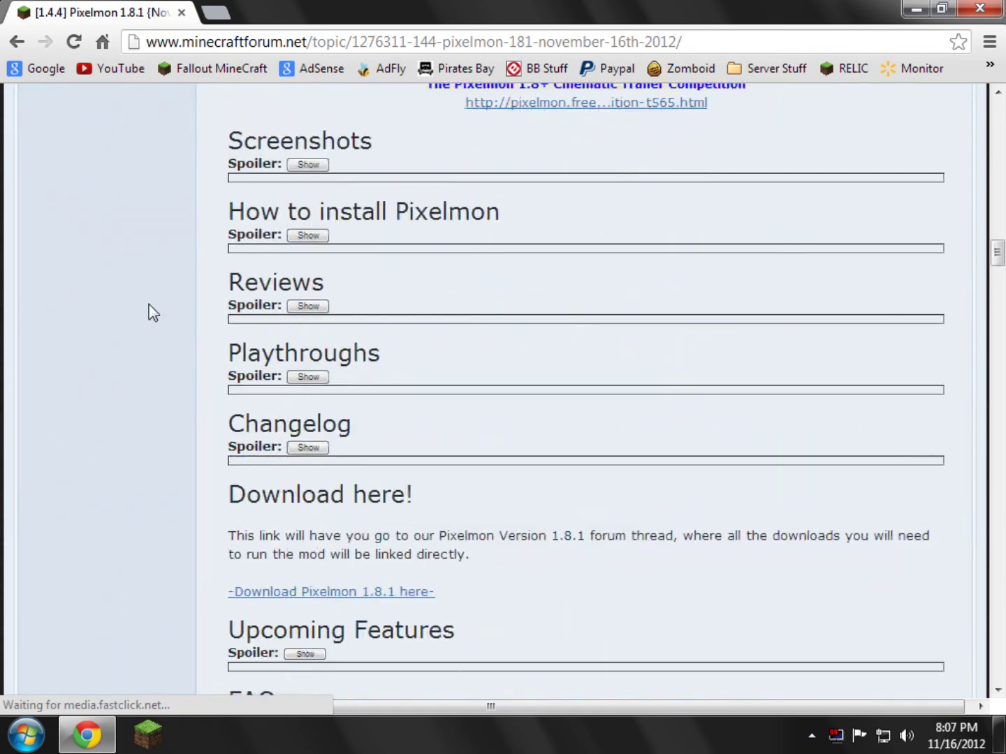
pyautogui.moveTo(228, 495); pyautogui.dragTo(427, 519)
pyautogui.scroll(-1, 427, 521)
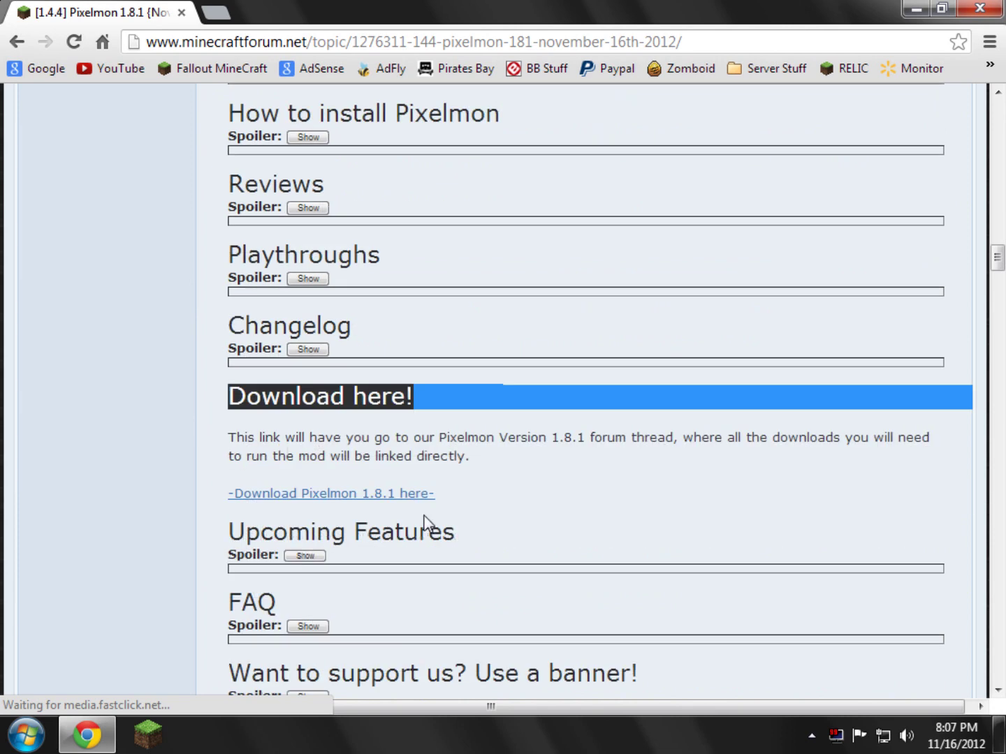
pyautogui.scroll(-1, 258, 382)
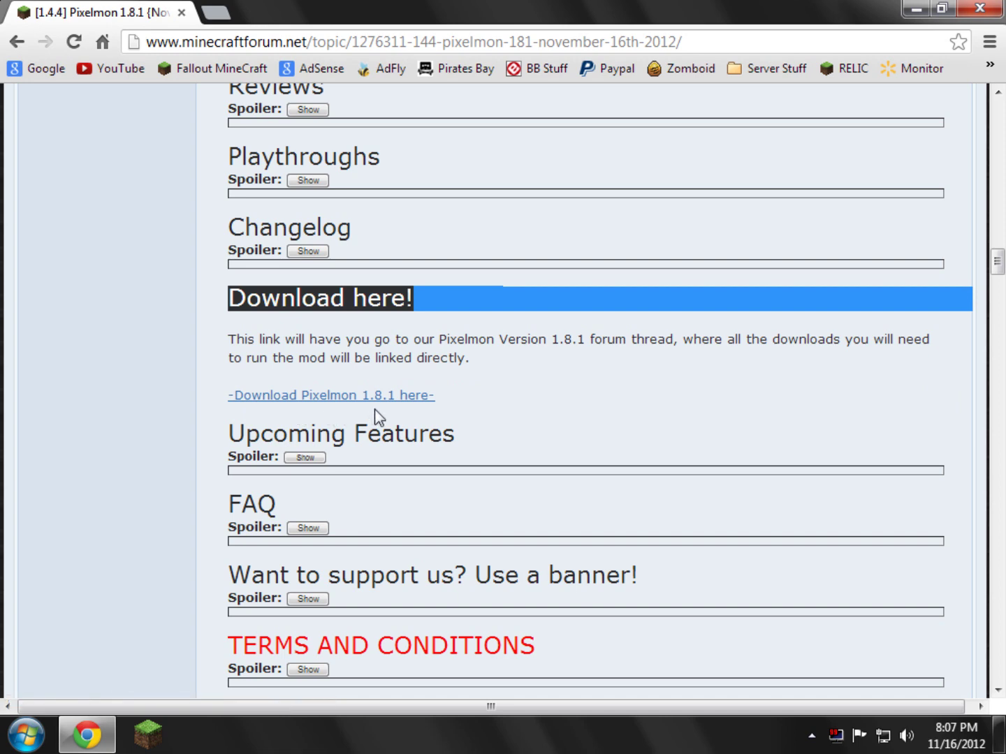
pyautogui.click(259, 397)
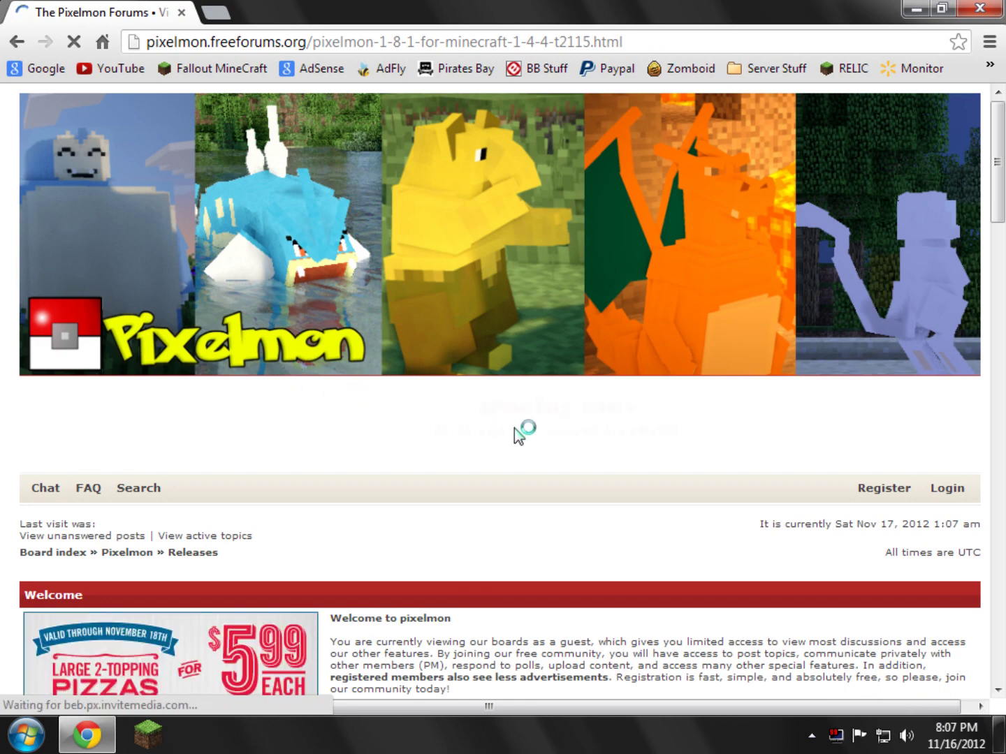
pyautogui.scroll(-3, 518, 416)
pyautogui.scroll(-2, 547, 368)
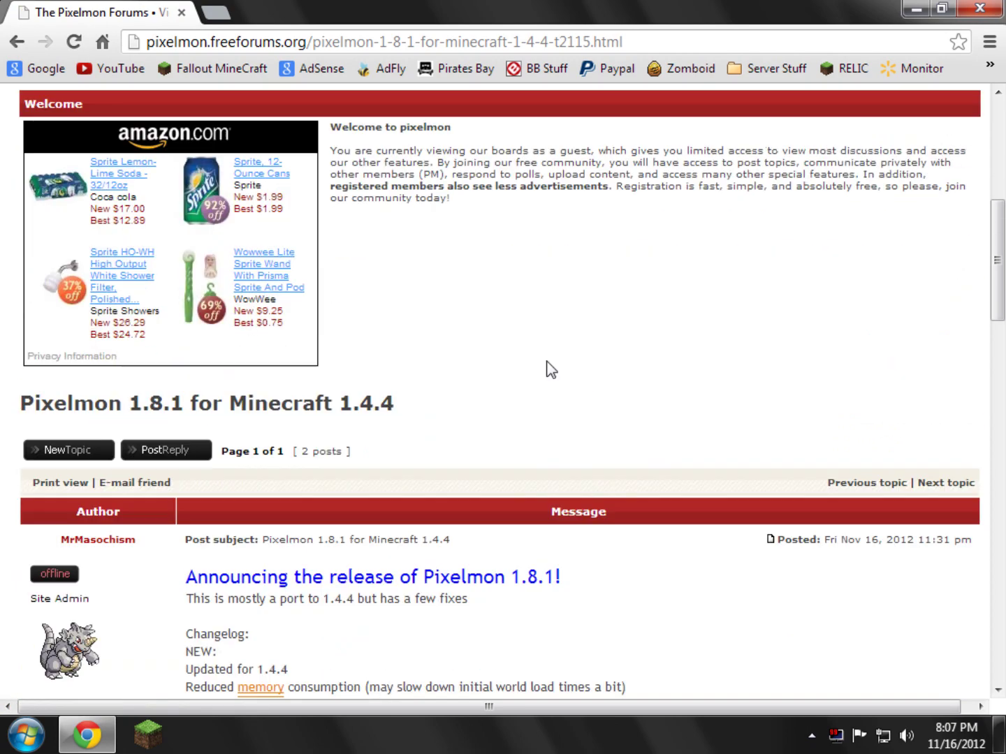
pyautogui.scroll(-3, 547, 368)
pyautogui.scroll(-2, 547, 367)
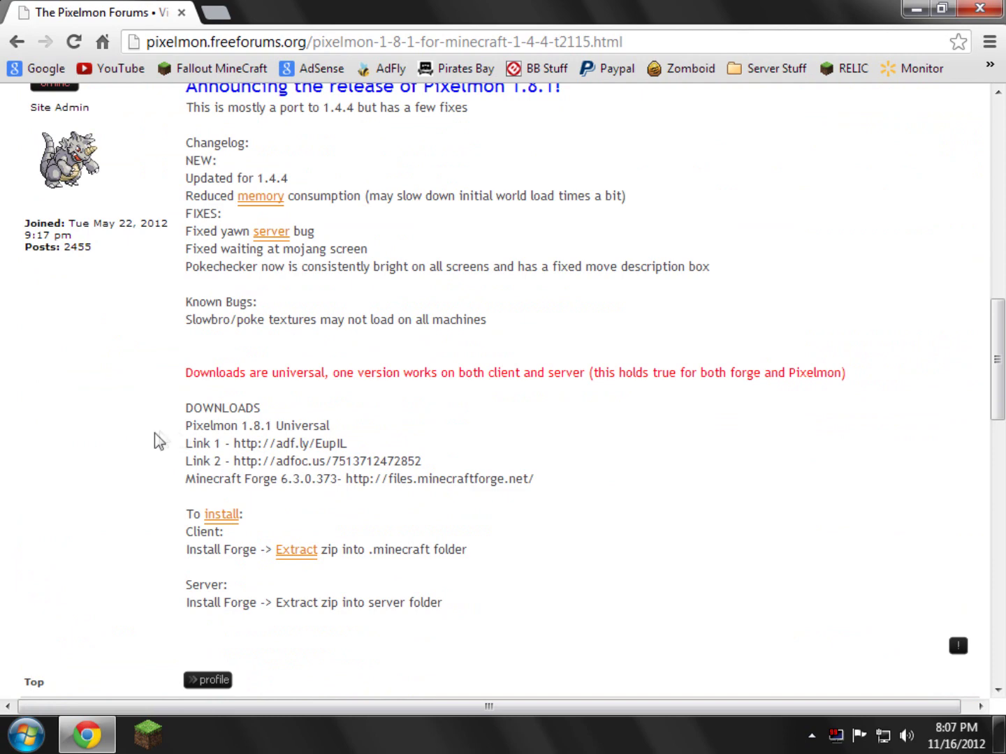
# Step: Find the DOWNLOADS section and open the first Pixelmon 1.8.1 download link (adf.ly)
pyautogui.moveTo(185, 407); pyautogui.dragTo(262, 408)
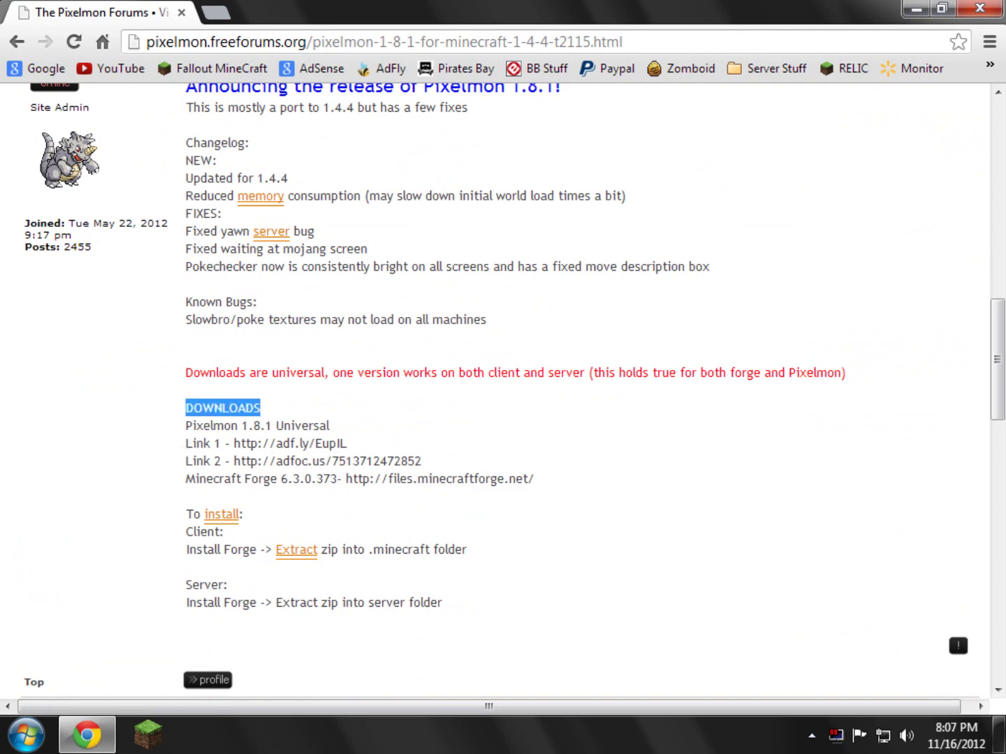
pyautogui.click(261, 408)
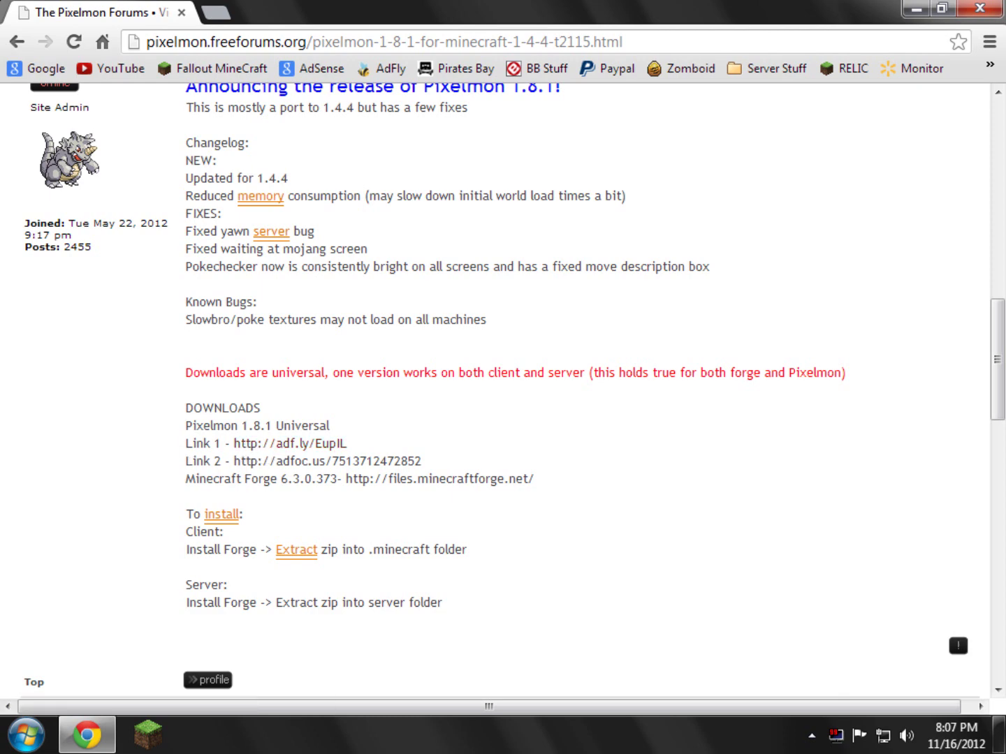
pyautogui.click(257, 444)
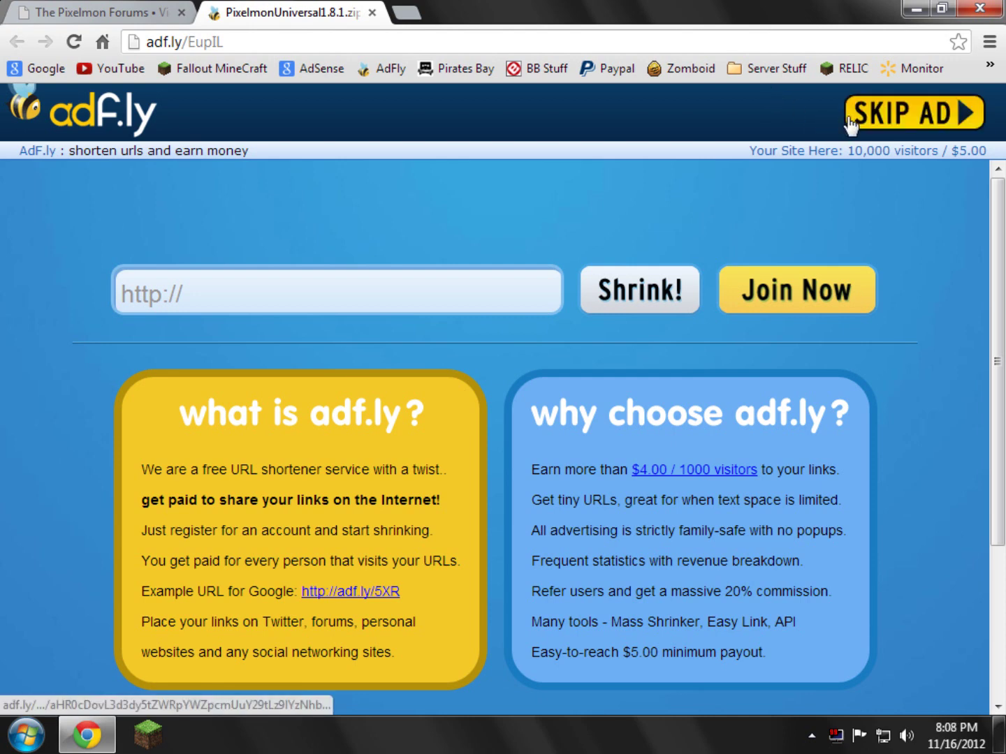
# Step: Skip the ad, download PixelmonUniversal1.8.1.zip from MediaFire, and close that tab
pyautogui.click(850, 120)
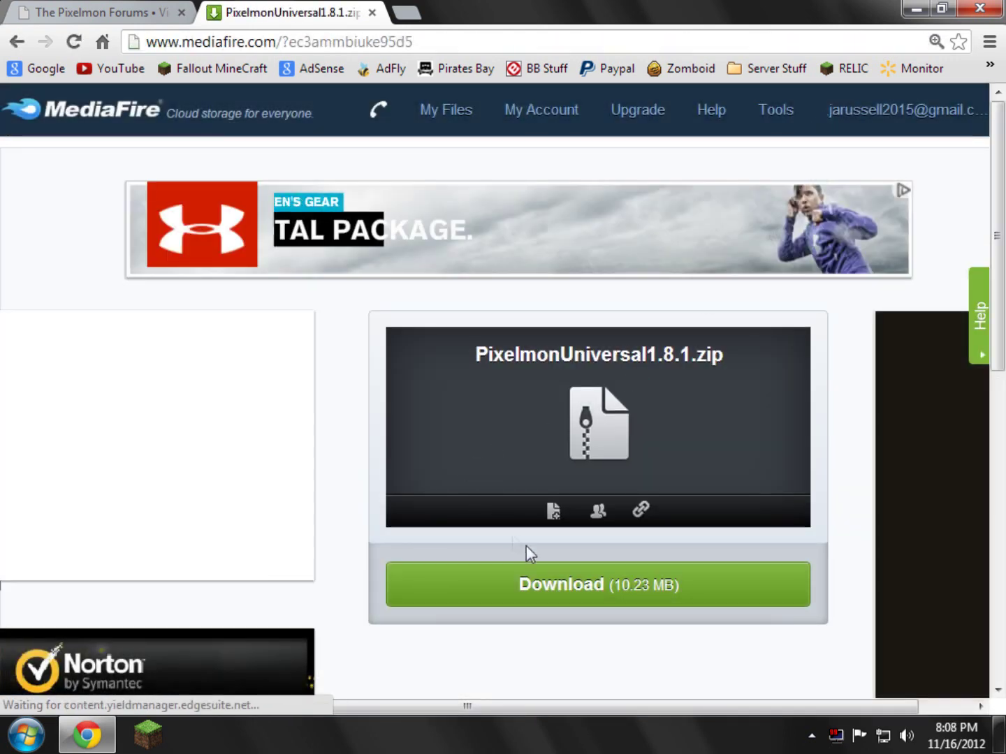
pyautogui.click(543, 591)
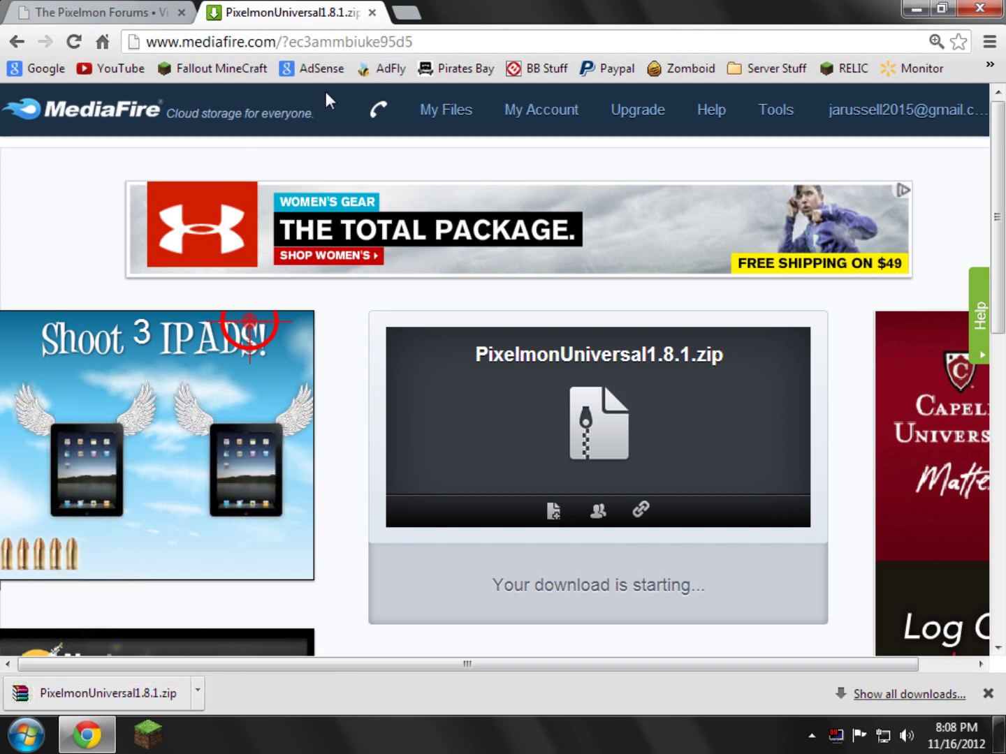
pyautogui.click(370, 13)
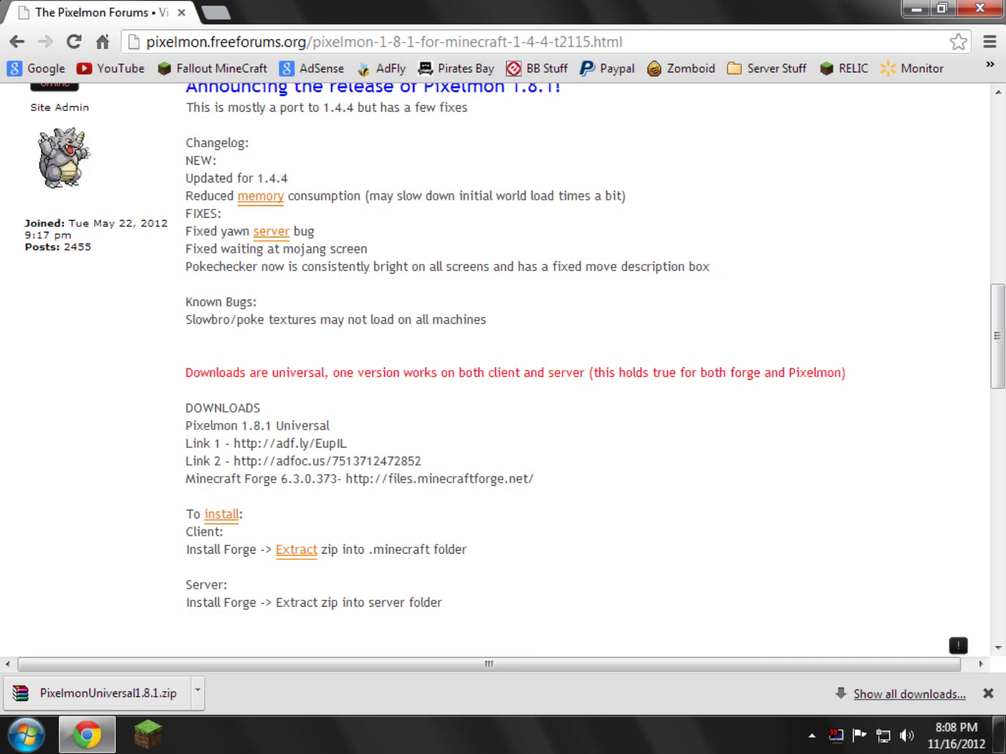
pyautogui.moveTo(186, 425); pyautogui.dragTo(272, 424)
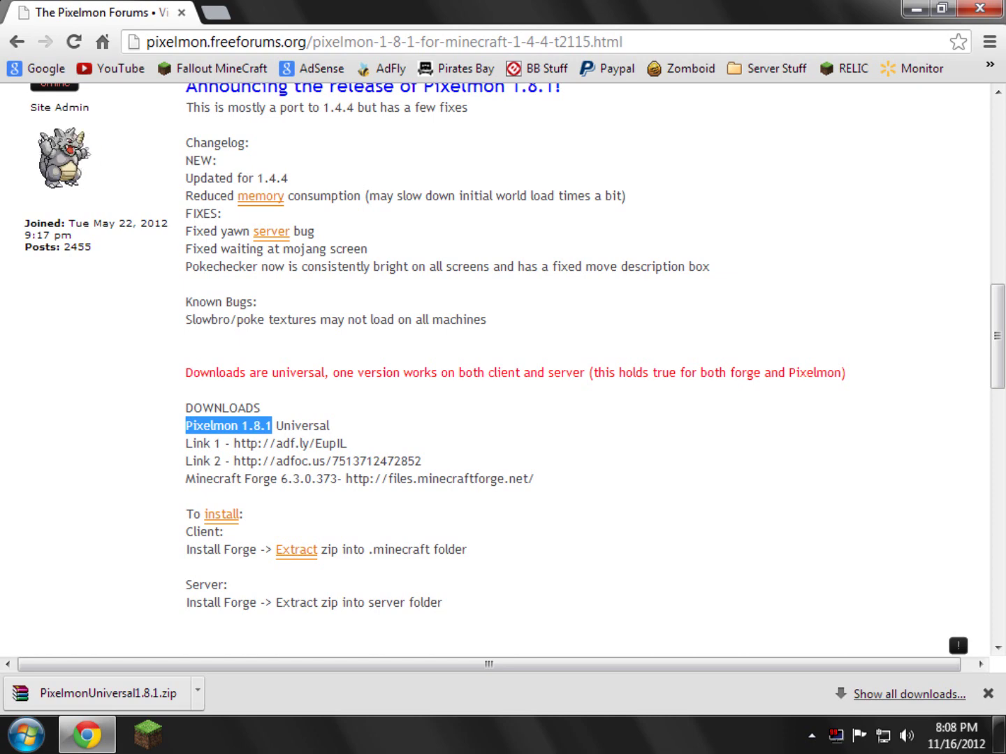
pyautogui.click(268, 440)
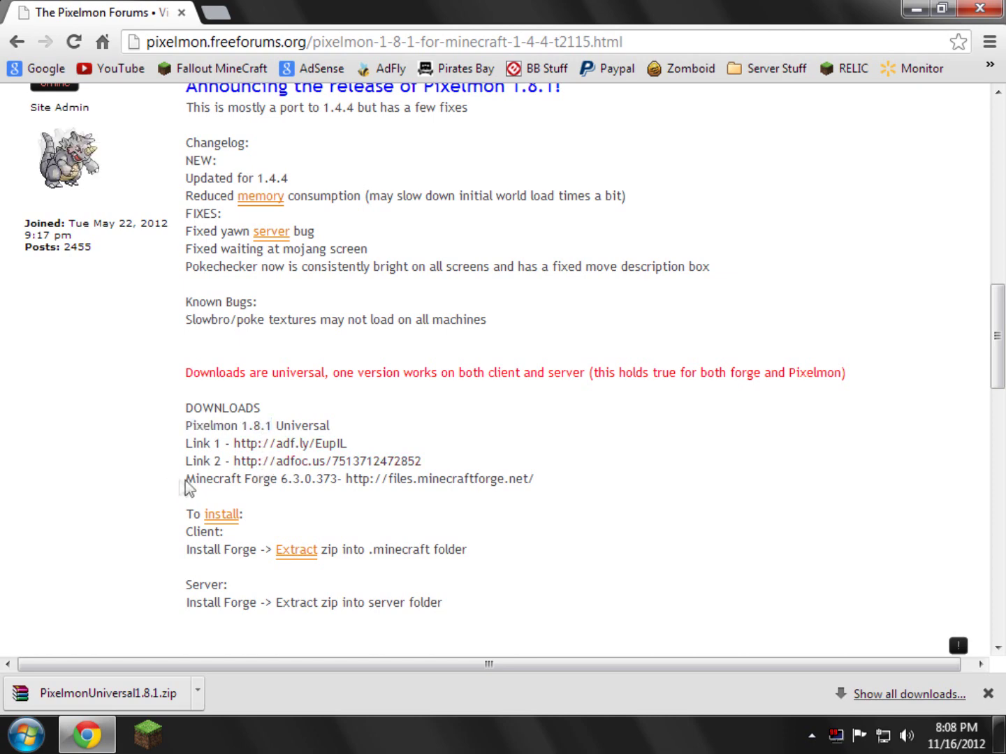
pyautogui.moveTo(185, 479); pyautogui.dragTo(312, 480)
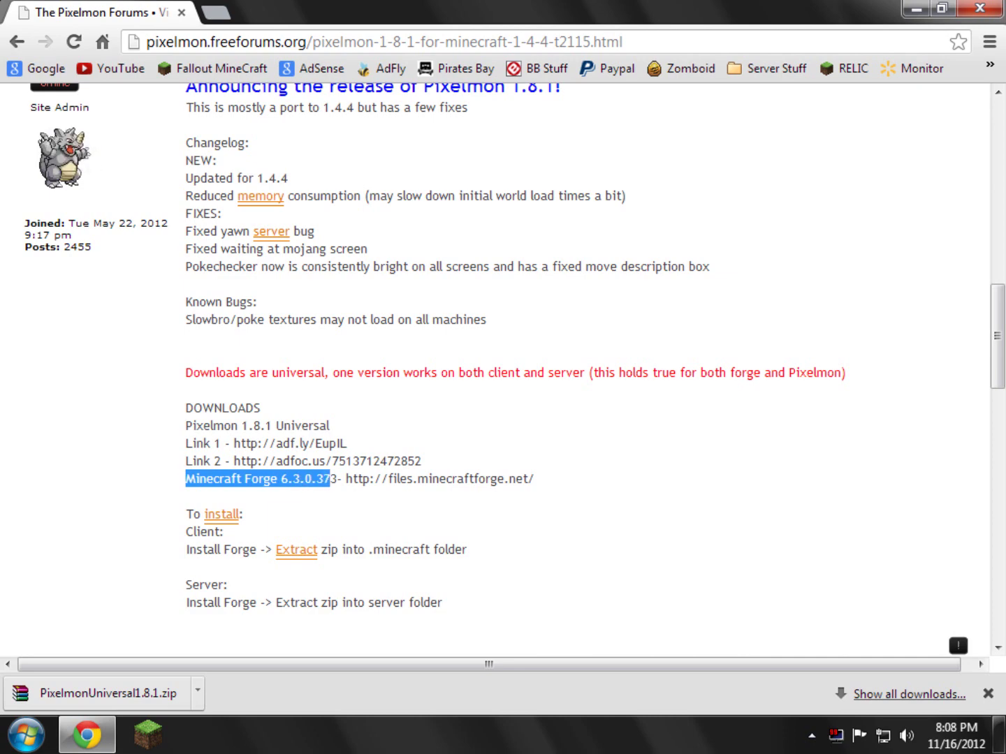
pyautogui.moveTo(312, 478); pyautogui.dragTo(332, 479)
pyautogui.click(338, 478)
pyautogui.click(332, 479)
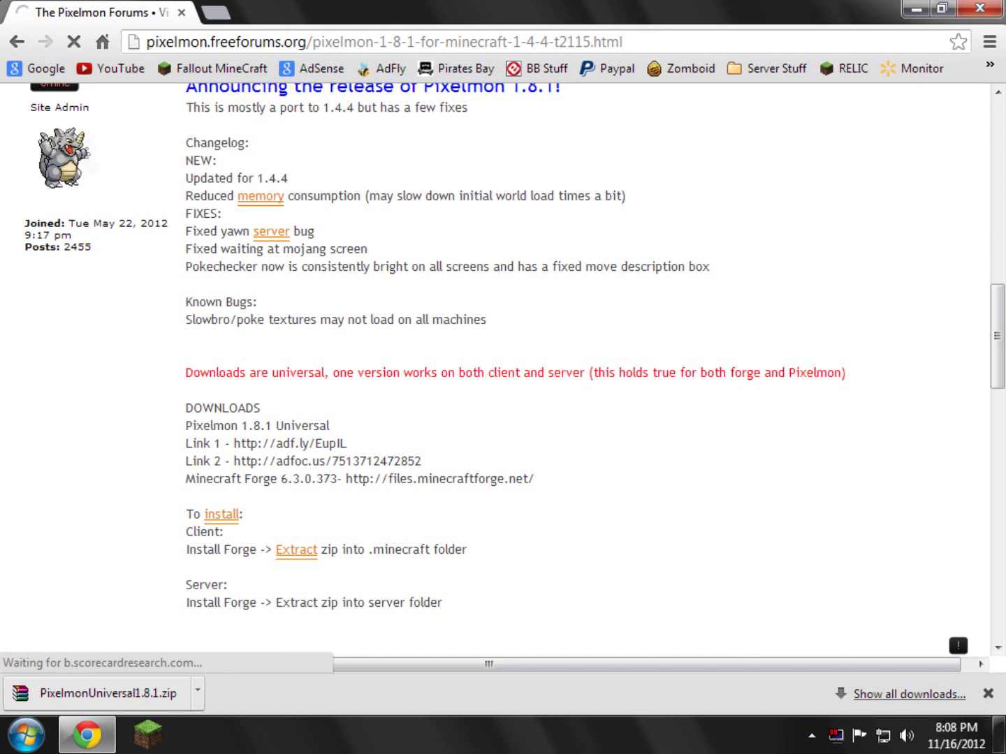
pyautogui.click(378, 481)
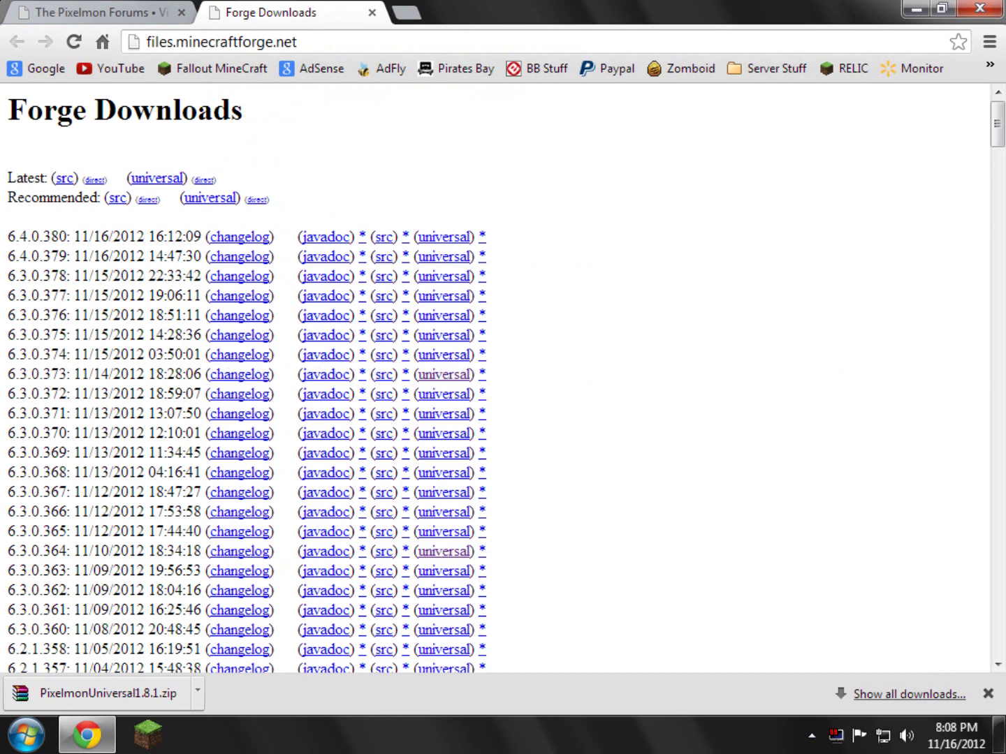
# Step: Download the universal Forge 6.3.0.373 zip via adf.ly and minimise the browser
pyautogui.moveTo(7, 375); pyautogui.dragTo(57, 374)
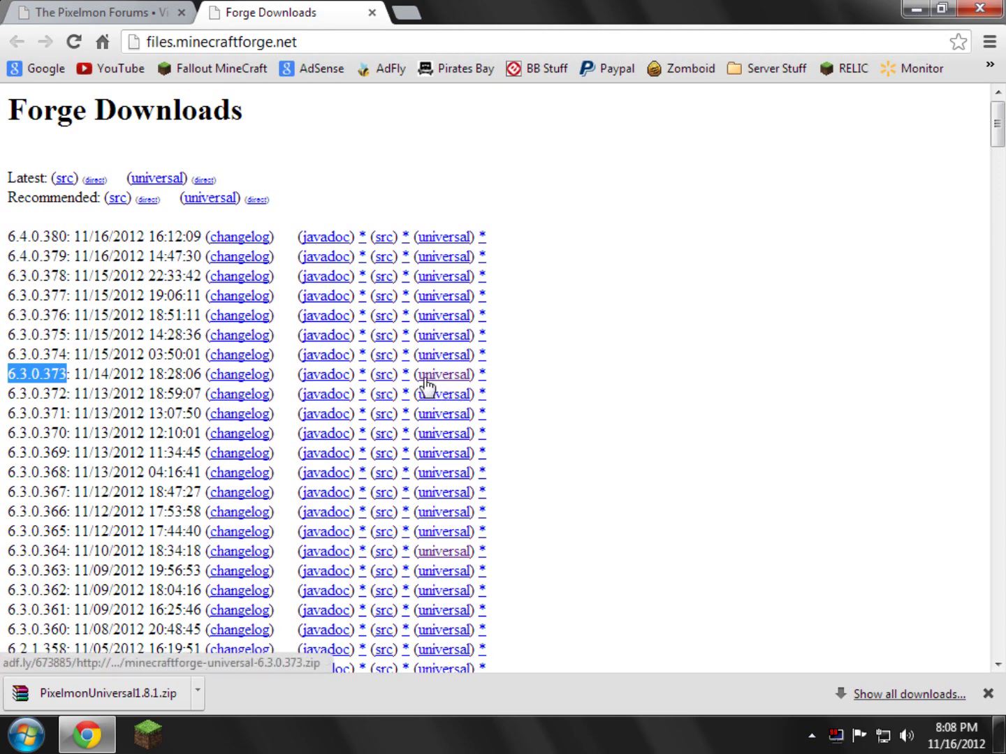
pyautogui.click(436, 375)
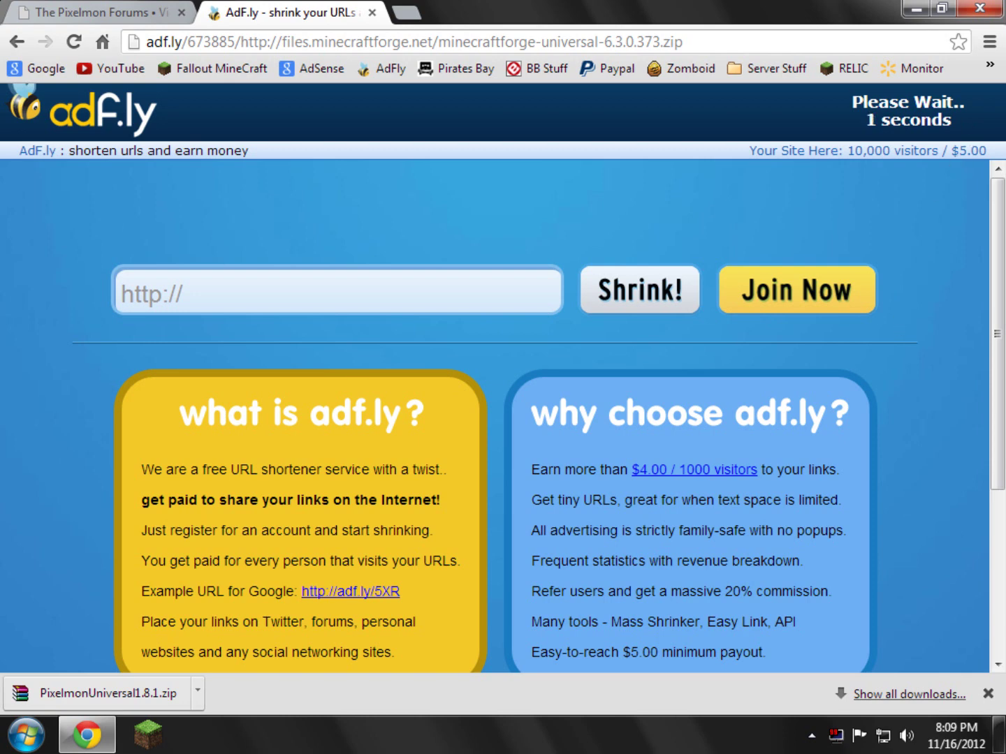
pyautogui.click(890, 118)
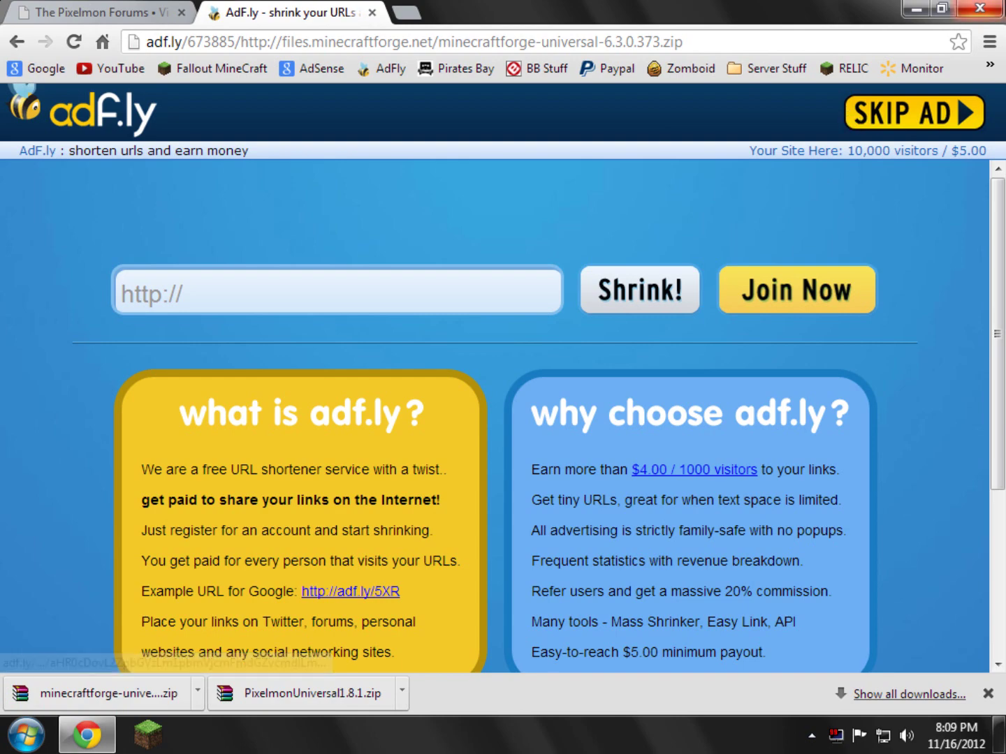
pyautogui.click(914, 7)
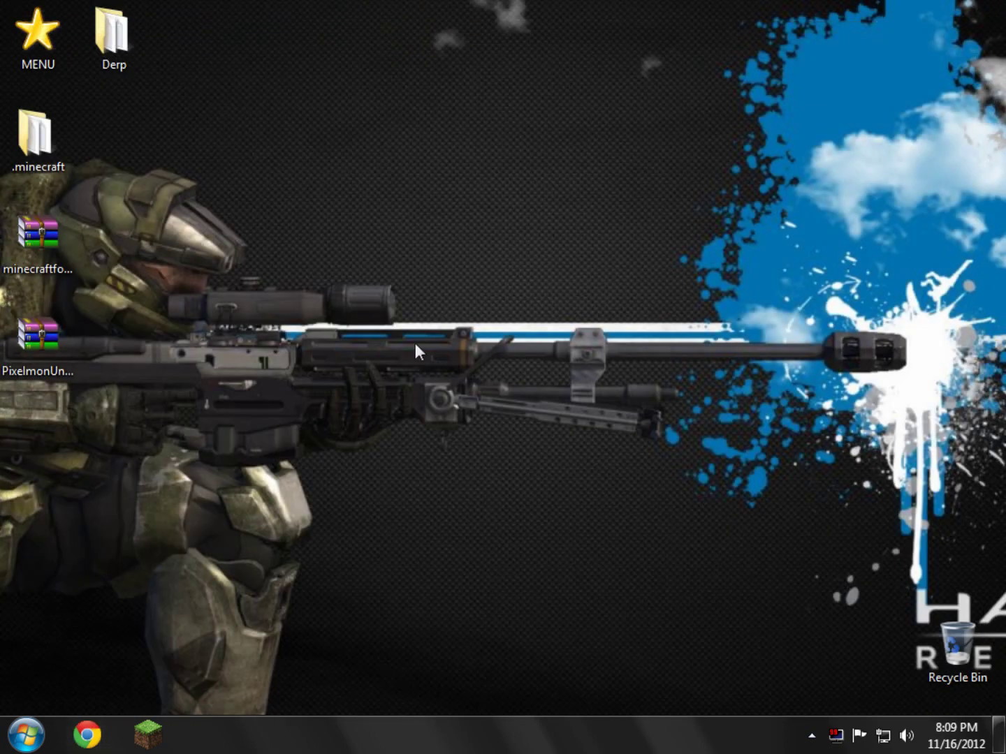
# Step: Select the downloaded Forge and Pixelmon archives on the desktop, then bring up the Start menu
pyautogui.moveTo(78, 250); pyautogui.dragTo(23, 354)
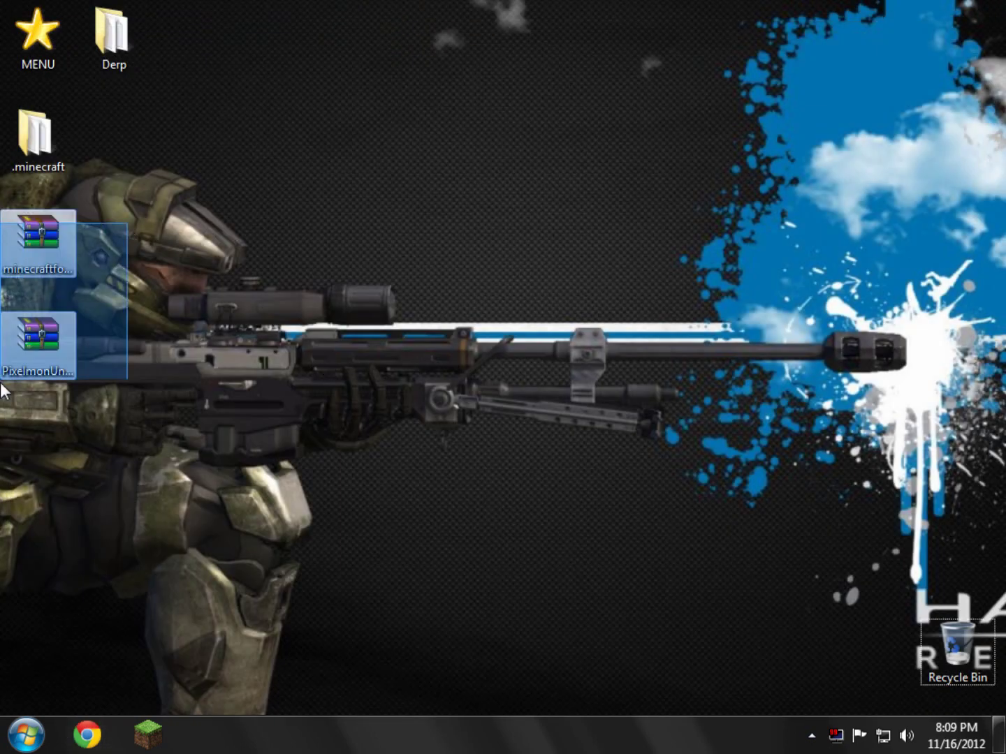
pyautogui.click(60, 263)
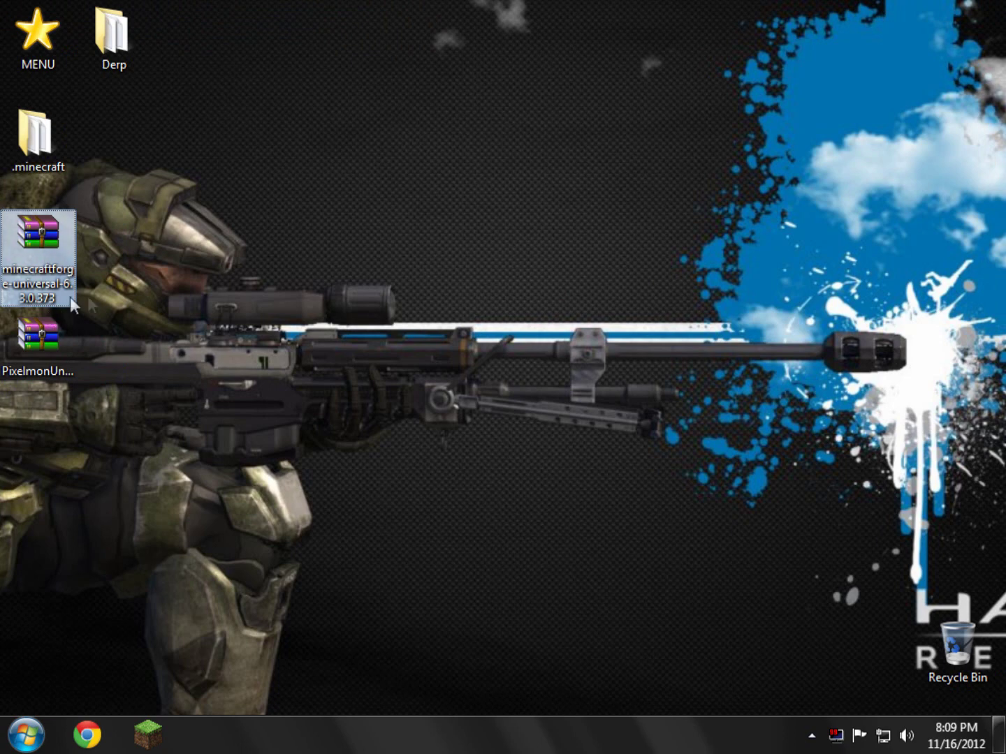
pyautogui.click(35, 341)
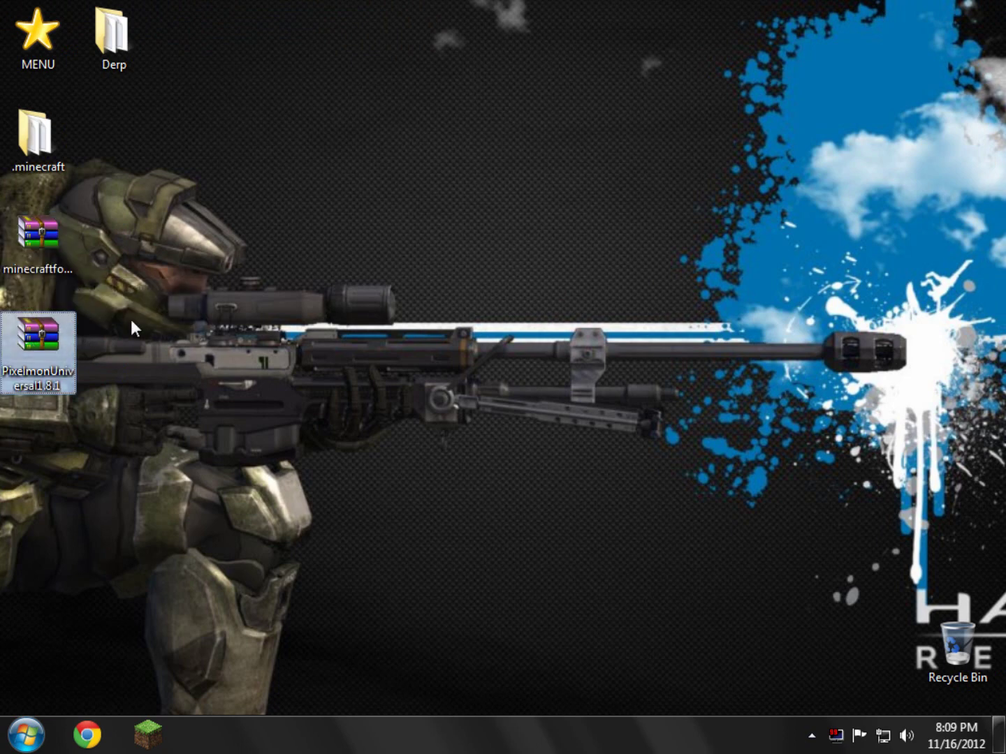
pyautogui.moveTo(131, 323); pyautogui.dragTo(41, 372)
pyautogui.click(116, 272)
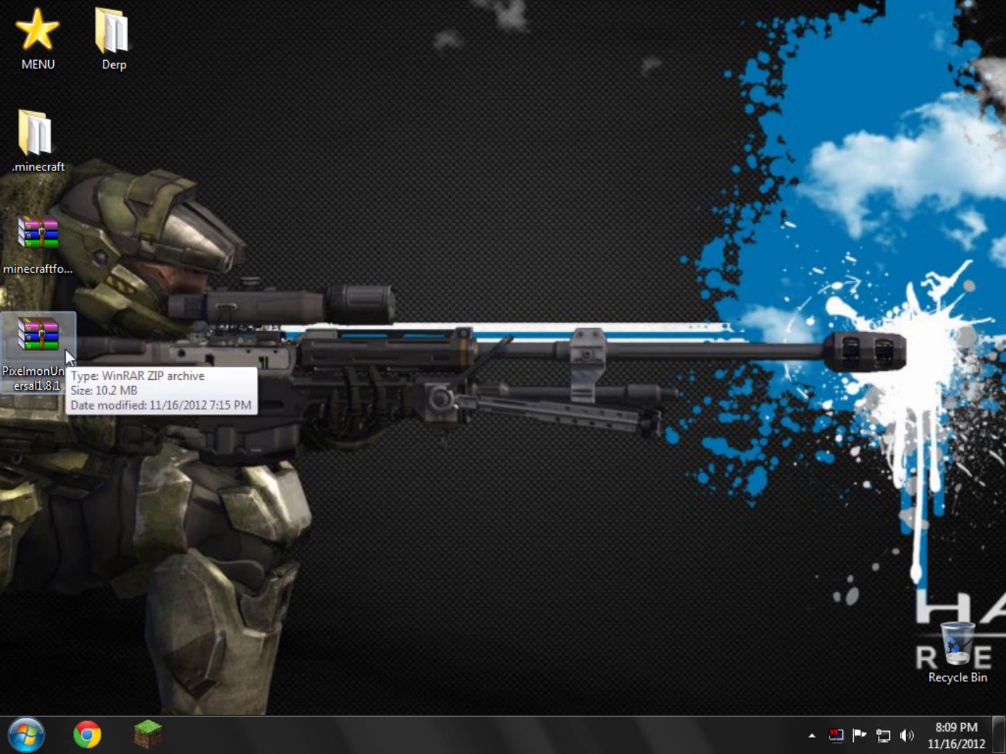
pyautogui.click(26, 734)
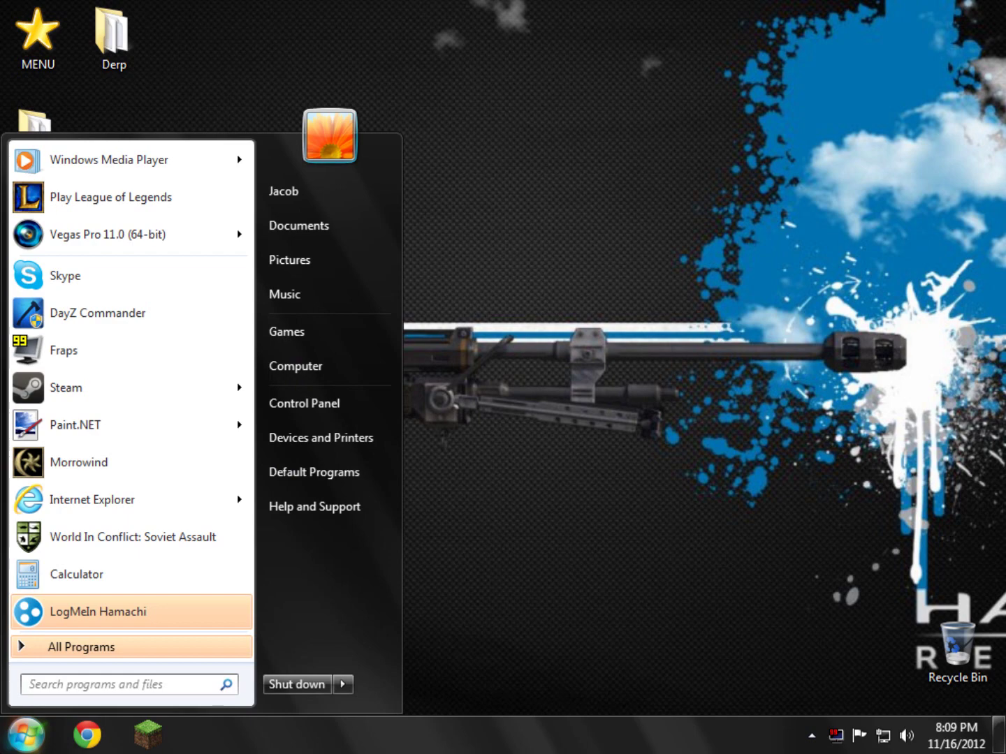
pyautogui.write('%appdata')
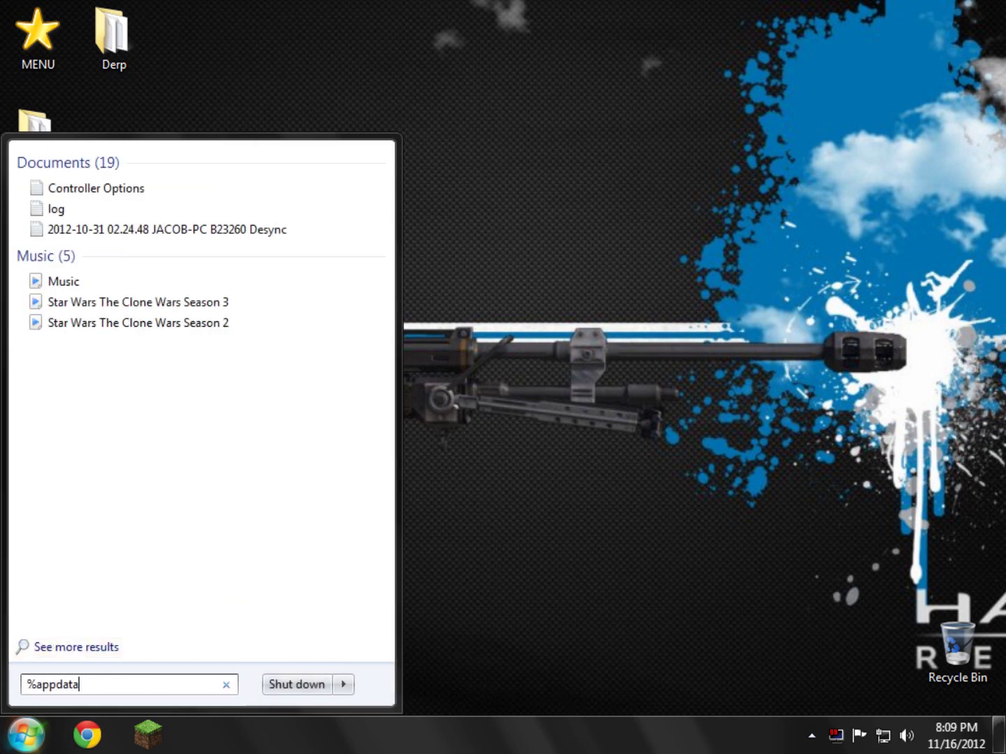
pyautogui.write('%')
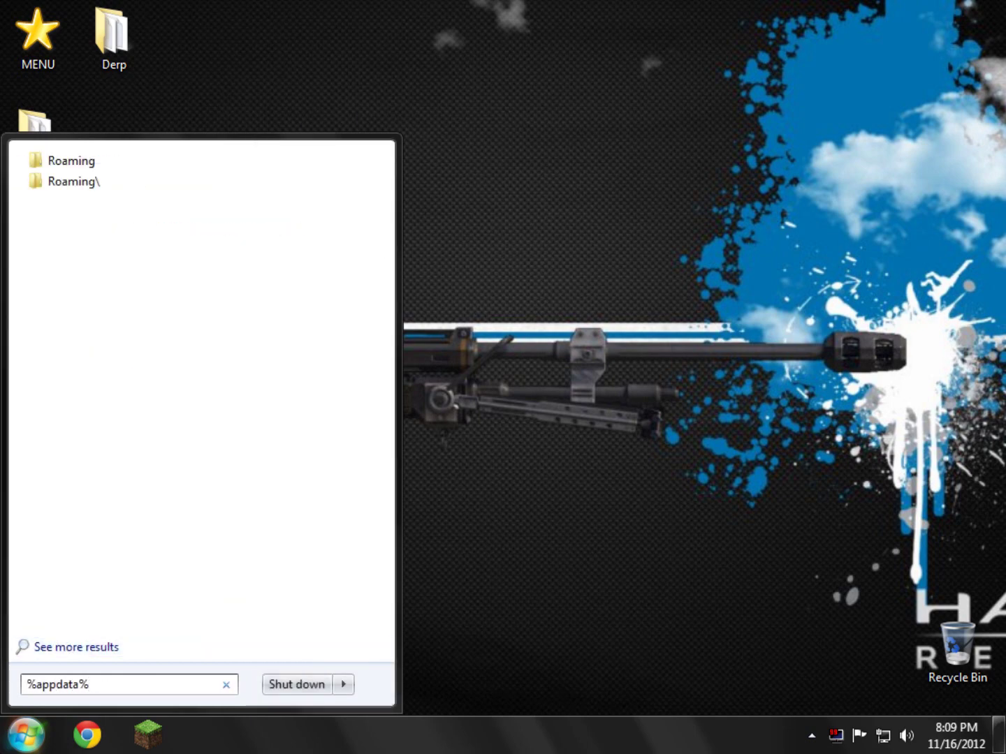
# Step: Search %appdata% to open the Roaming folder containing .minecraft
pyautogui.press('Return')
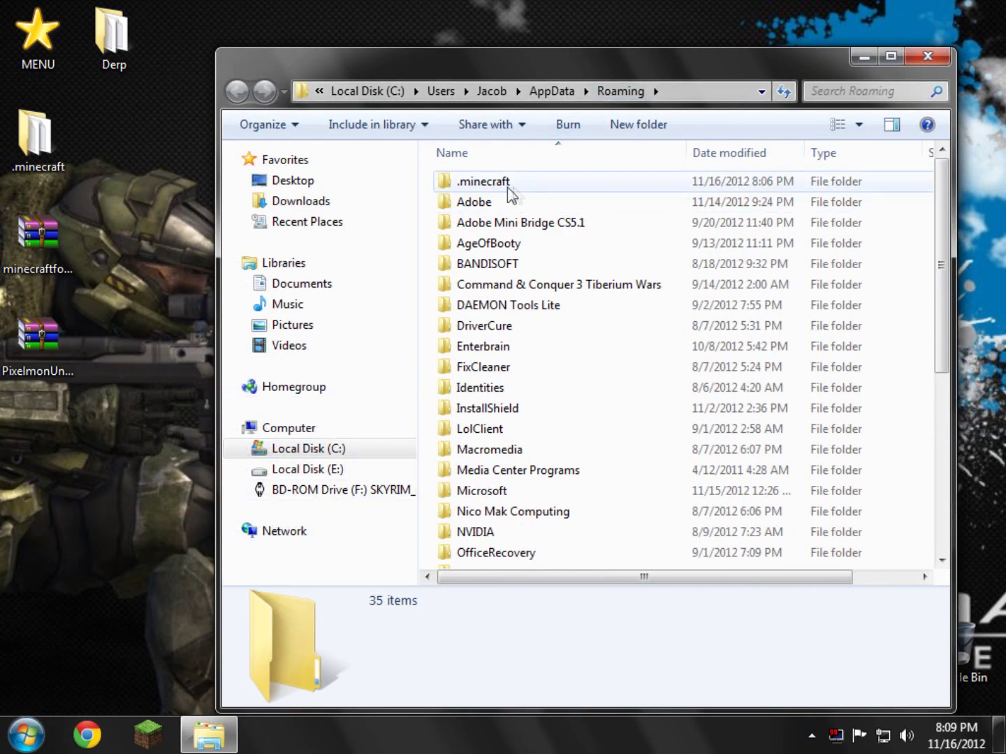
# Step: Open the .minecraft folder in Explorer and PixelmonUniversal1.8.1.zip in WinRAR
pyautogui.click(480, 185)
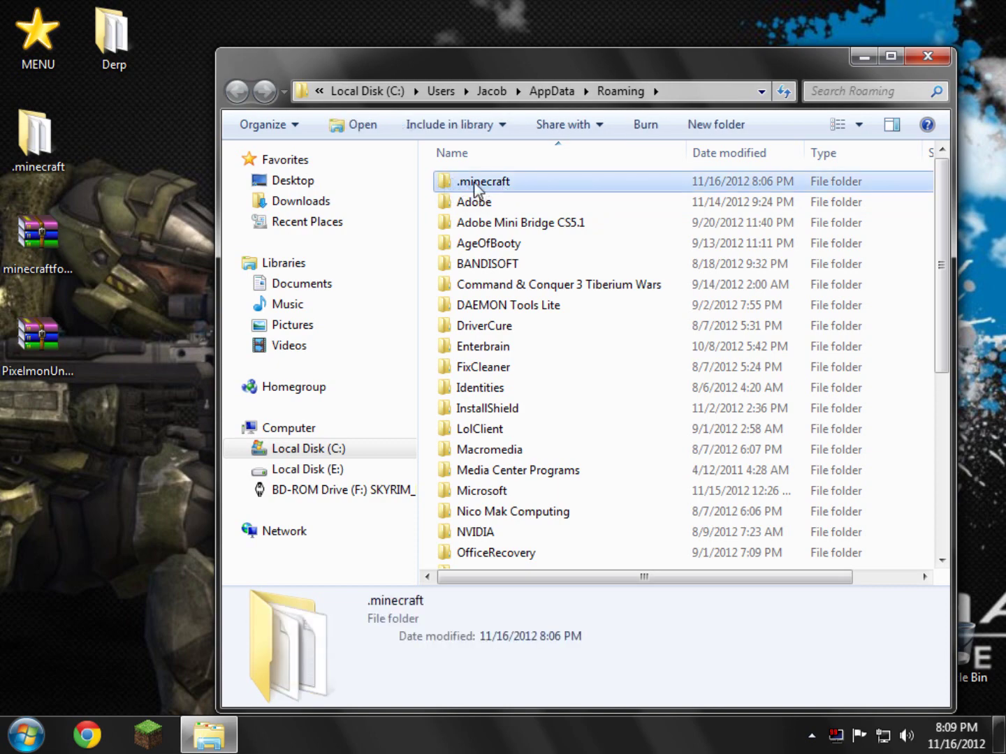
pyautogui.doubleClick(474, 181)
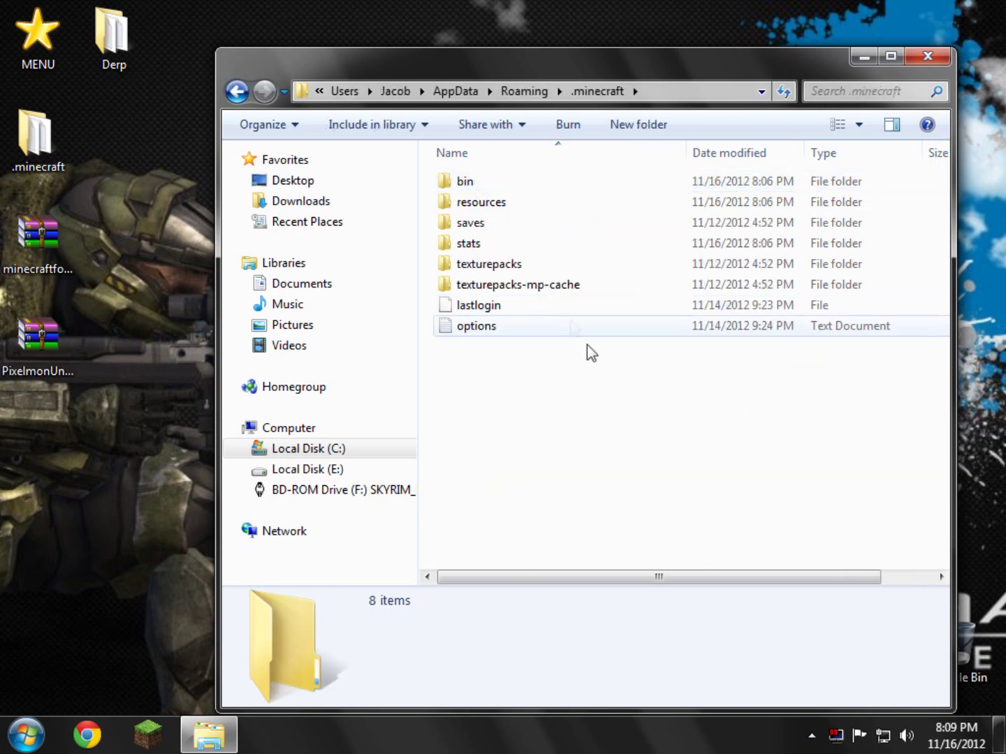
pyautogui.click(31, 368)
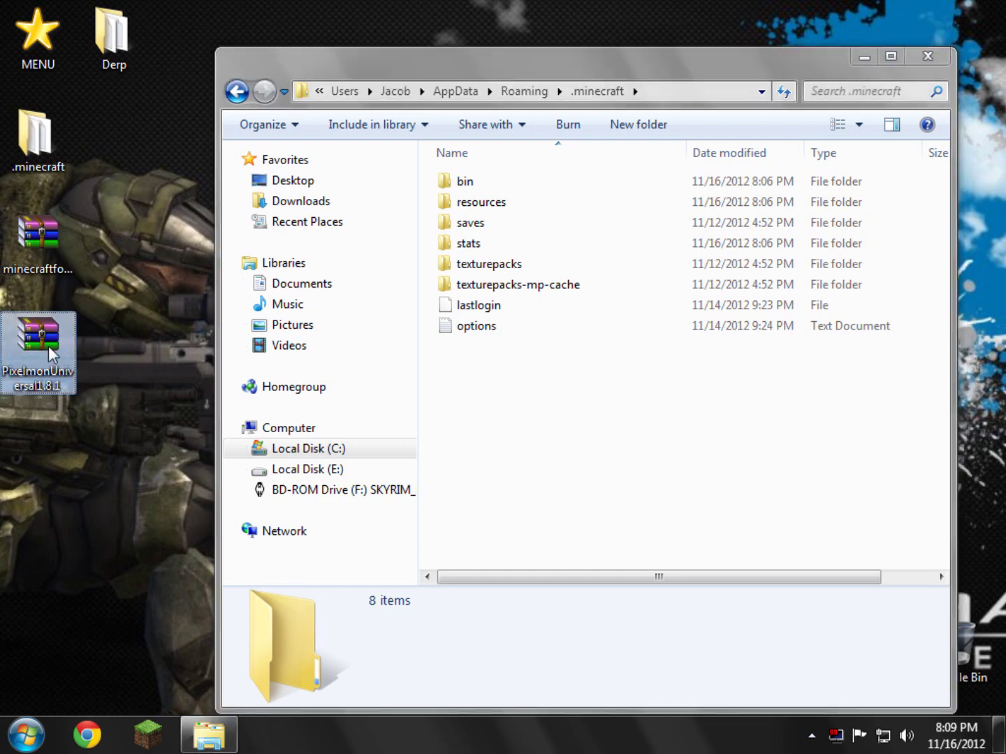
pyautogui.doubleClick(48, 345)
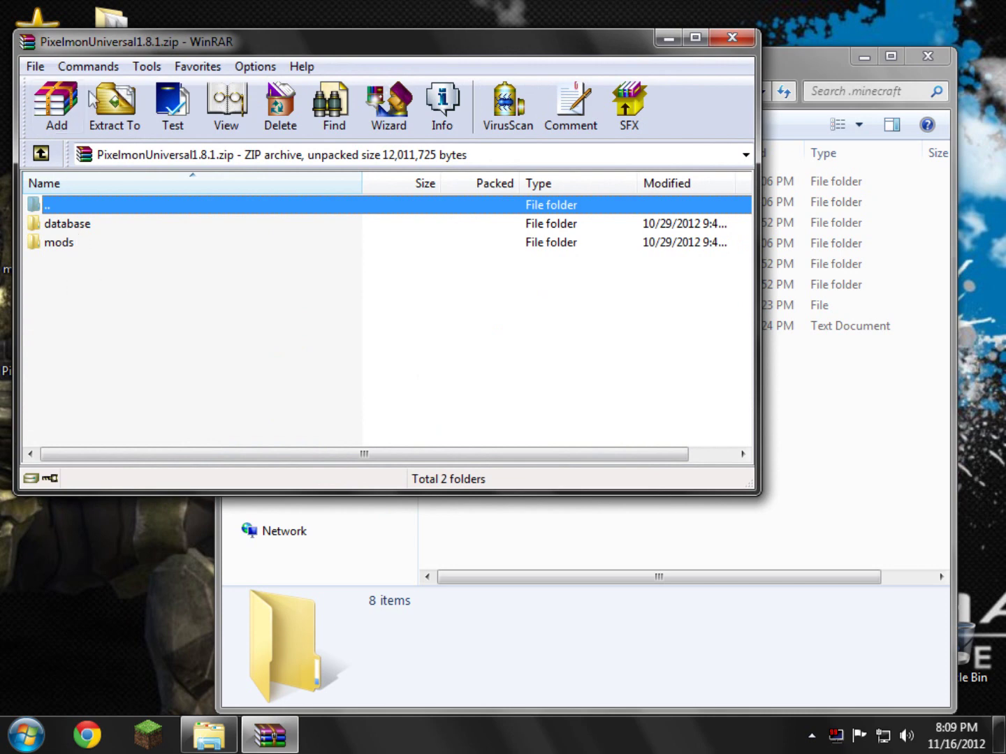
# Step: Copy the Pixelmon archive's database and mods folders into .minecraft
pyautogui.rightClick(79, 265)
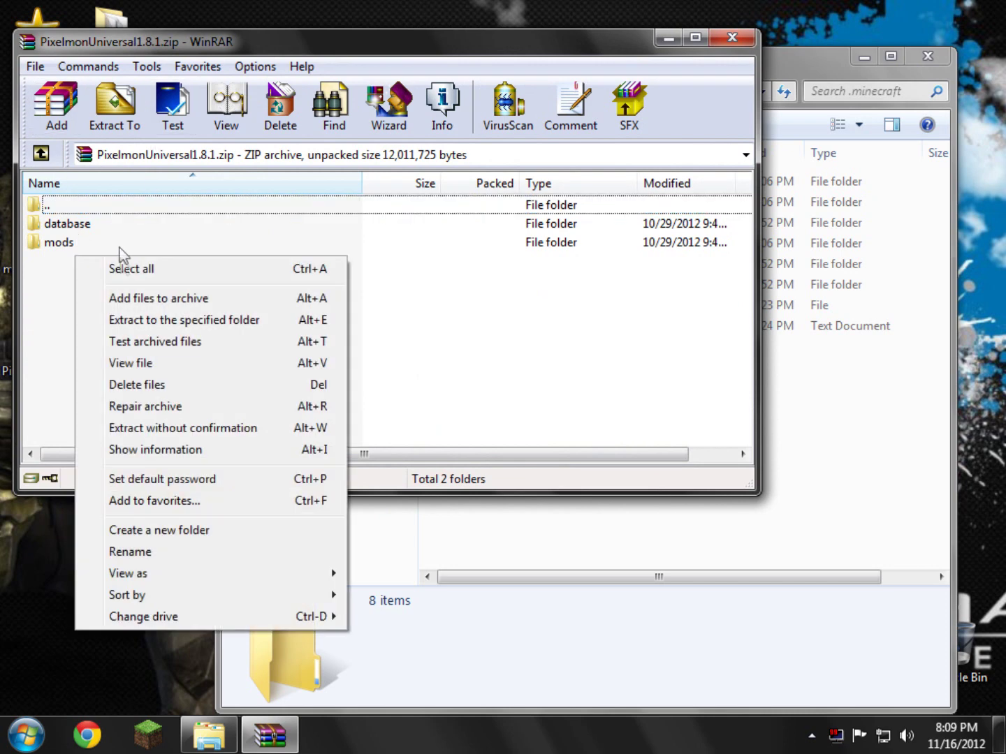
pyautogui.click(98, 267)
pyautogui.moveTo(66, 228)
pyautogui.mouseDown()
pyautogui.moveTo(440, 228)
pyautogui.moveTo(769, 428)
pyautogui.mouseUp()
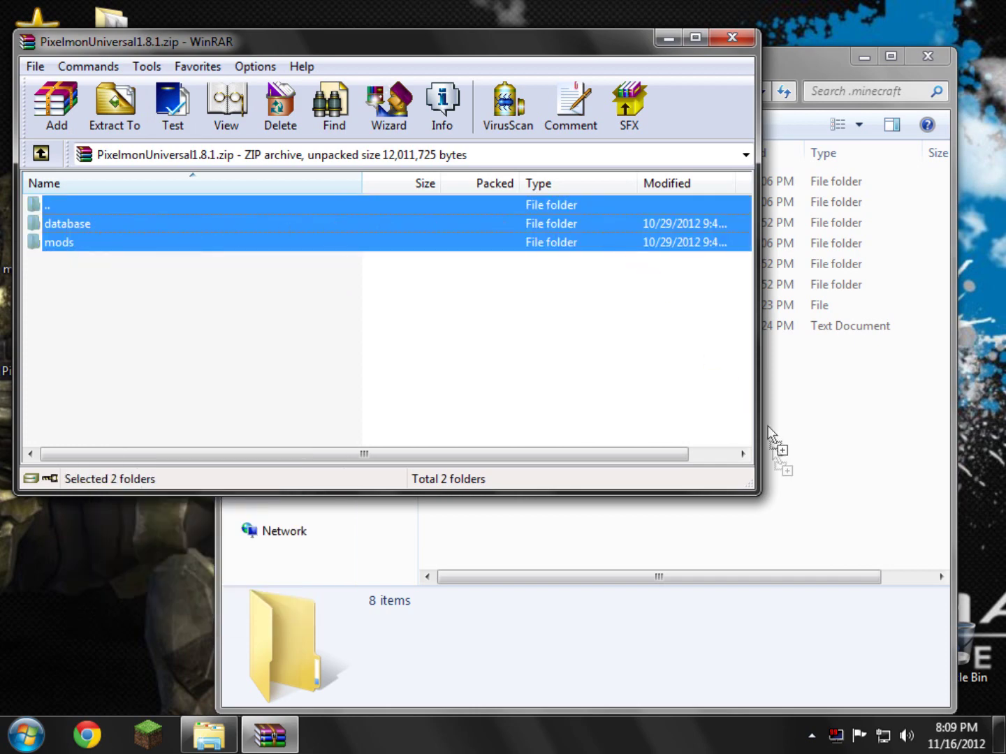
pyautogui.moveTo(798, 500)
pyautogui.mouseDown()
pyautogui.moveTo(792, 435)
pyautogui.moveTo(815, 433)
pyautogui.mouseUp()
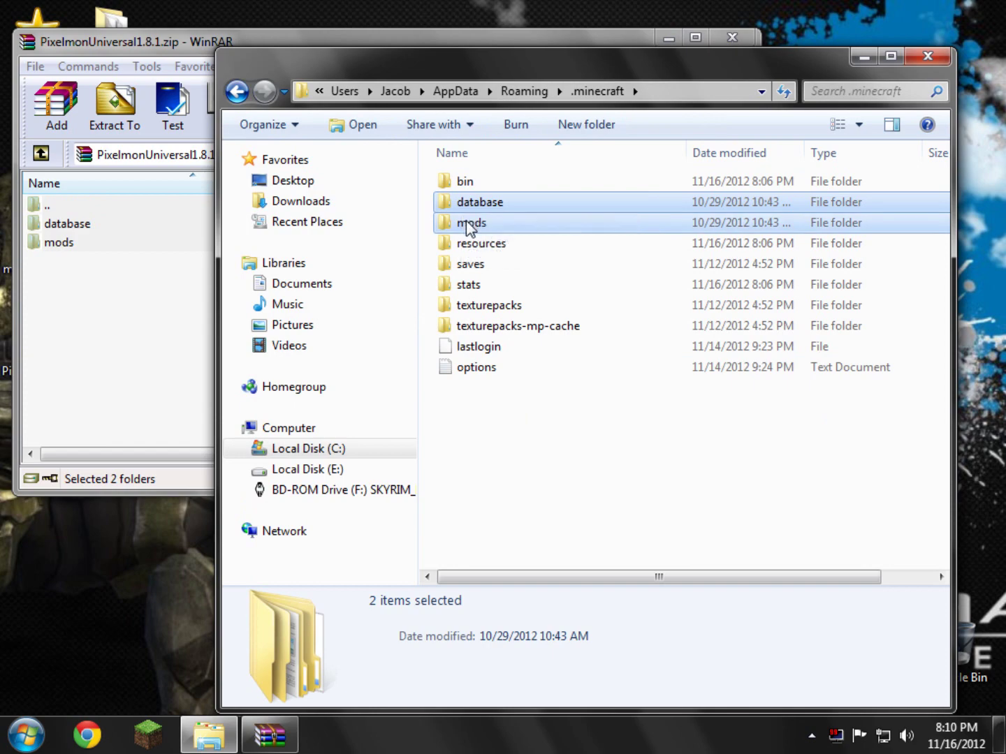
pyautogui.click(467, 226)
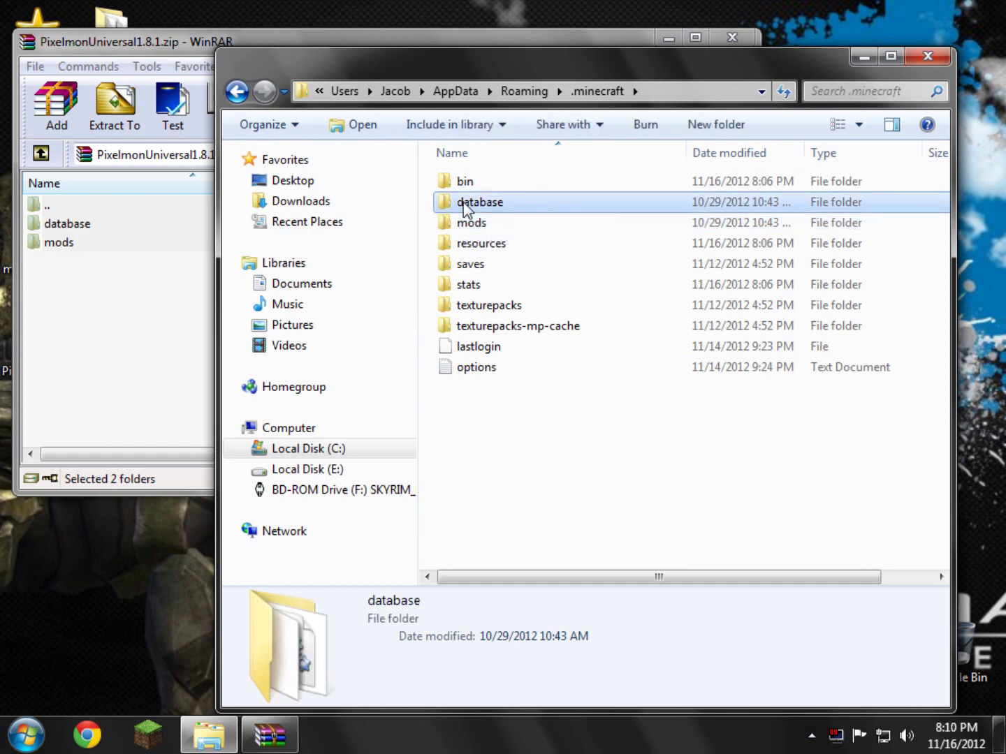
pyautogui.click(153, 42)
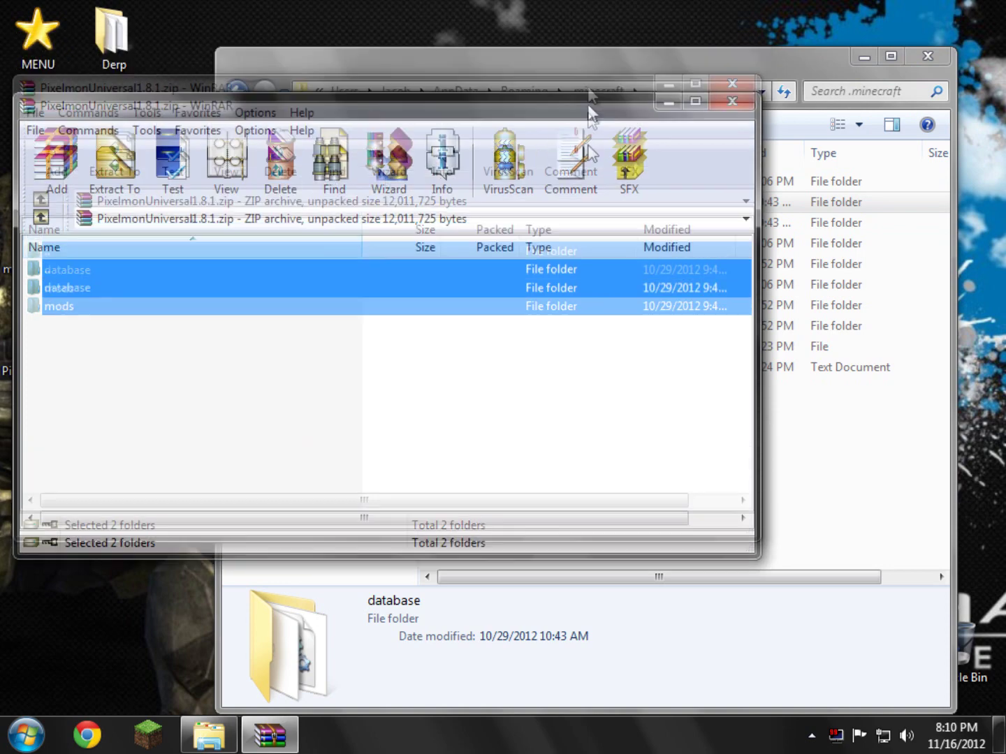
# Step: Close the Pixelmon archive and open bin\minecraft.jar with WinRAR archiver
pyautogui.moveTo(723, 49); pyautogui.dragTo(723, 207)
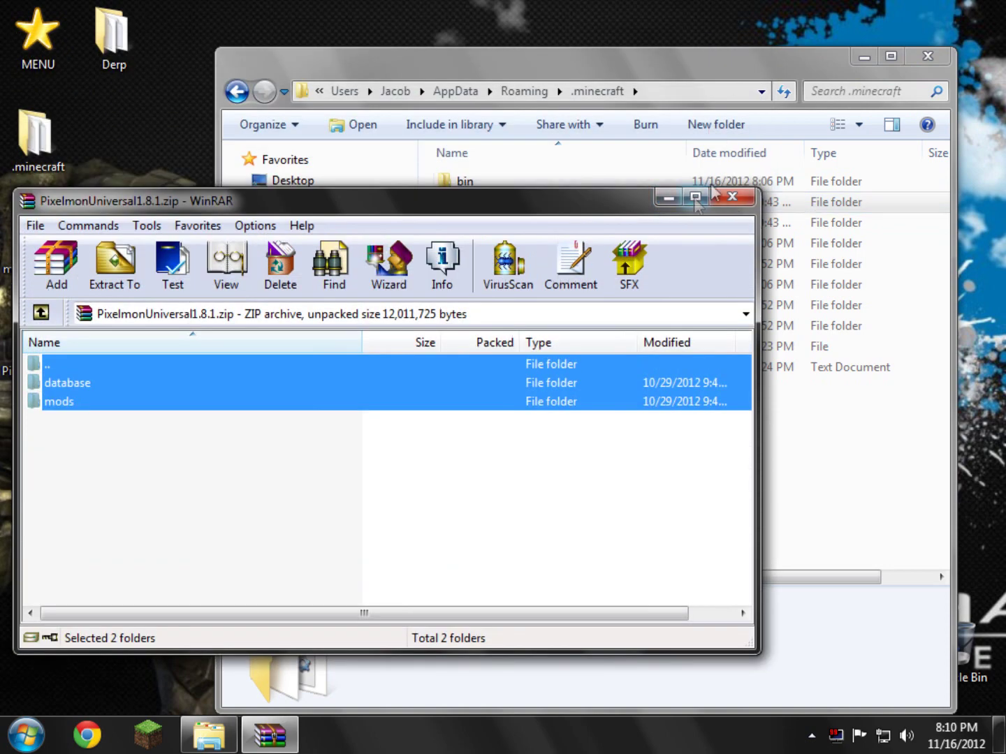
pyautogui.click(732, 198)
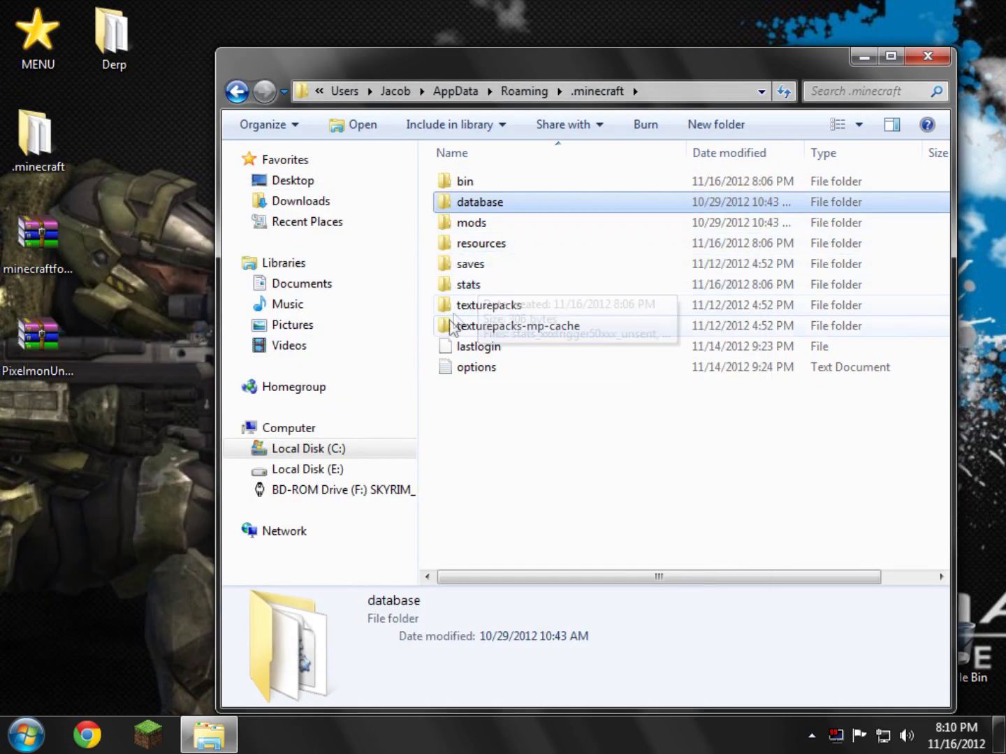
pyautogui.doubleClick(478, 188)
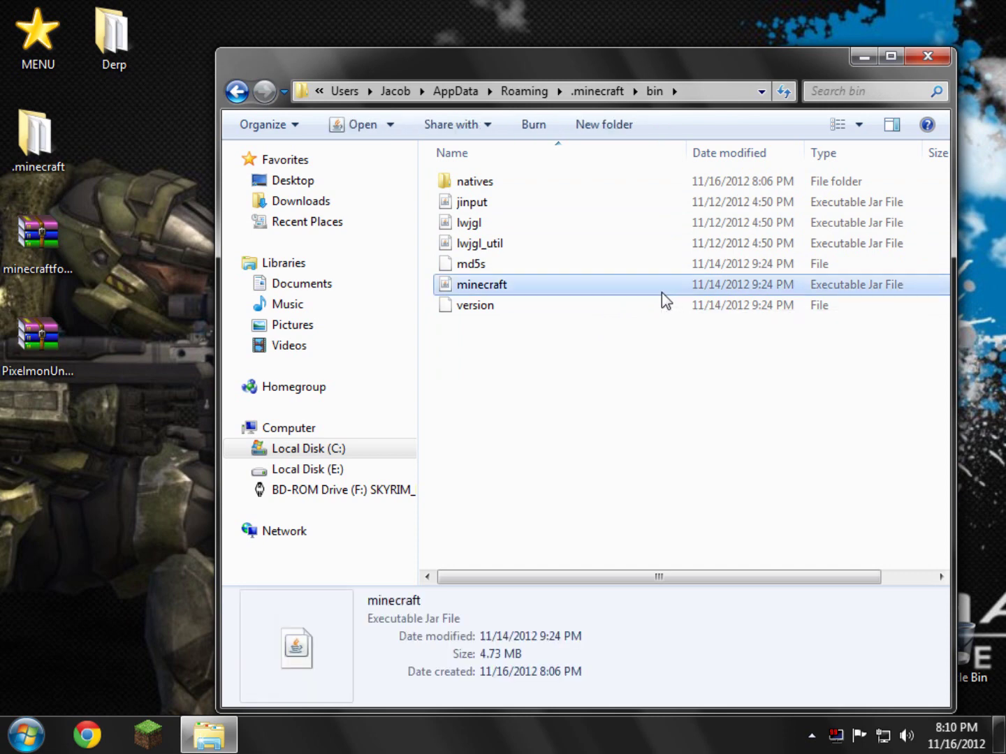
pyautogui.rightClick(563, 291)
pyautogui.moveTo(612, 336)
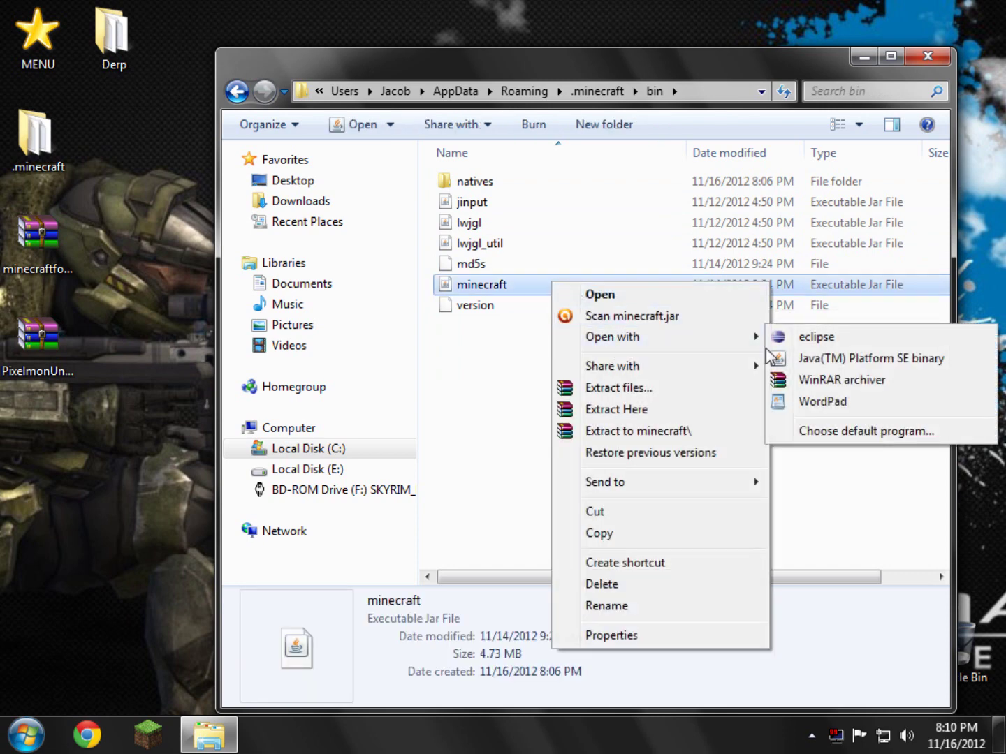
pyautogui.click(792, 384)
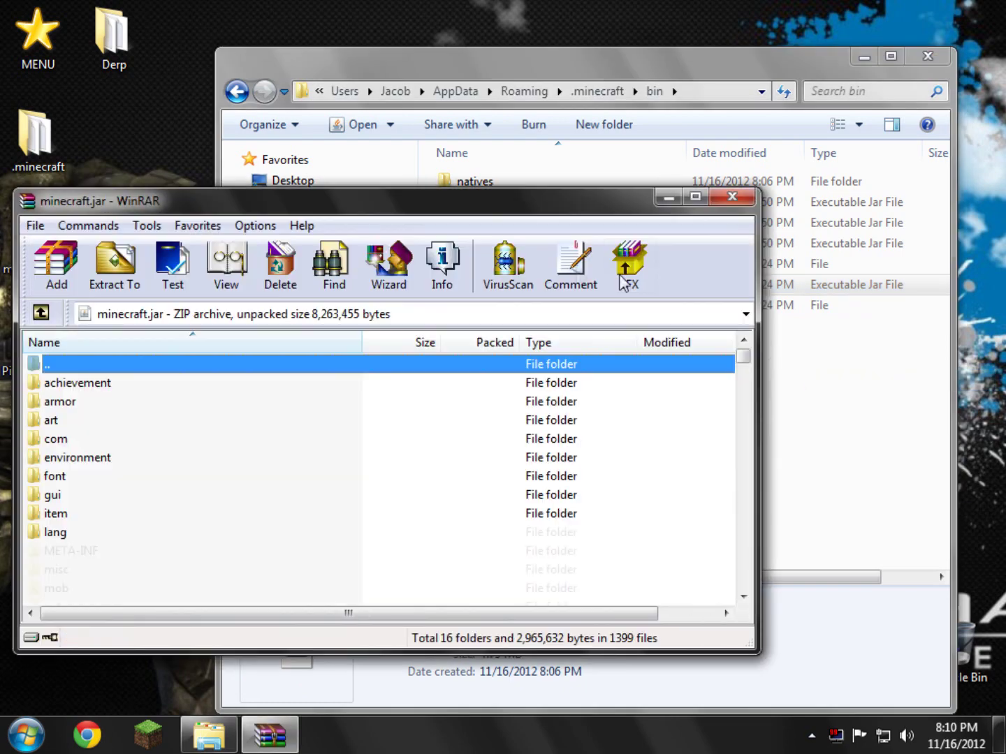
# Step: Delete the META-INF folder from minecraft.jar, confirming with Yes
pyautogui.moveTo(429, 199); pyautogui.dragTo(697, 93)
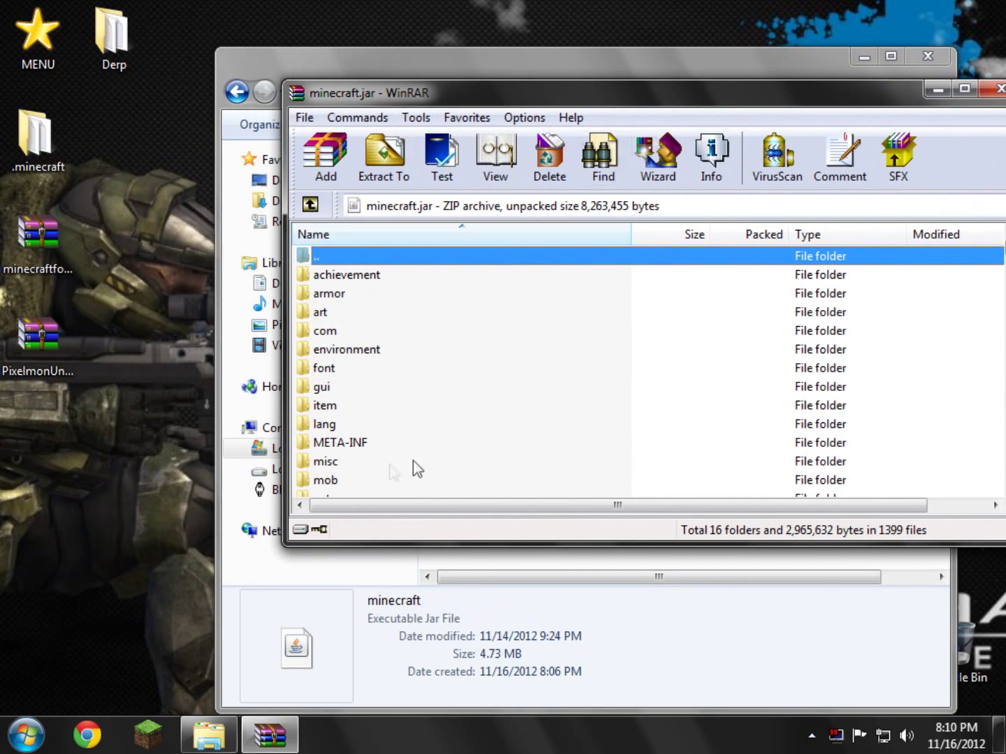
pyautogui.click(337, 444)
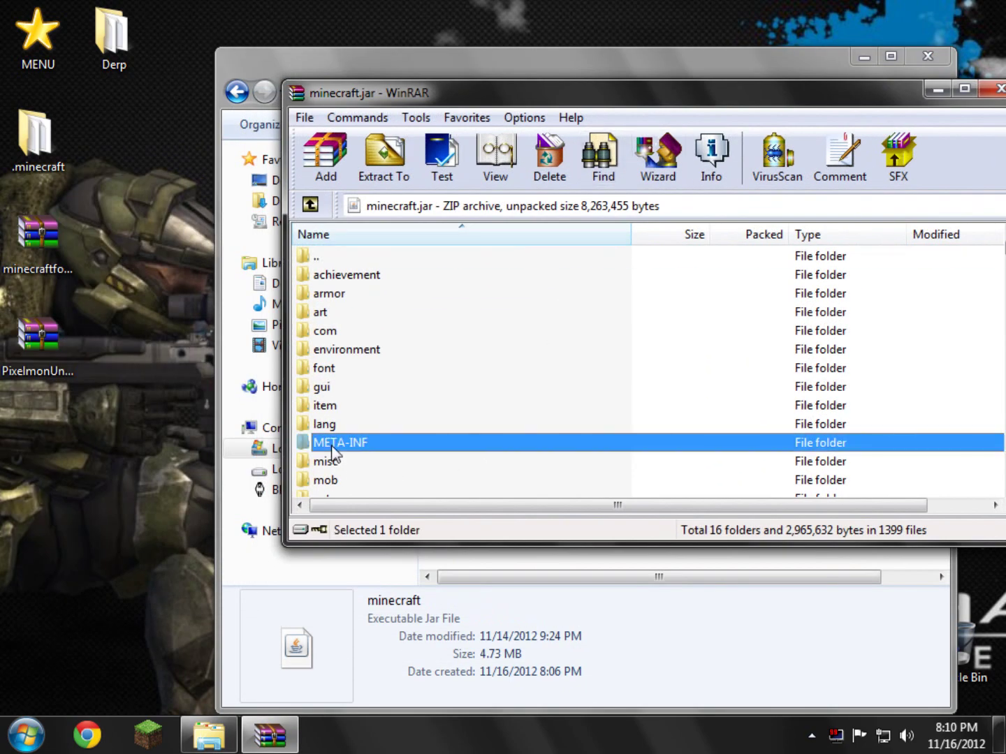
pyautogui.rightClick(331, 444)
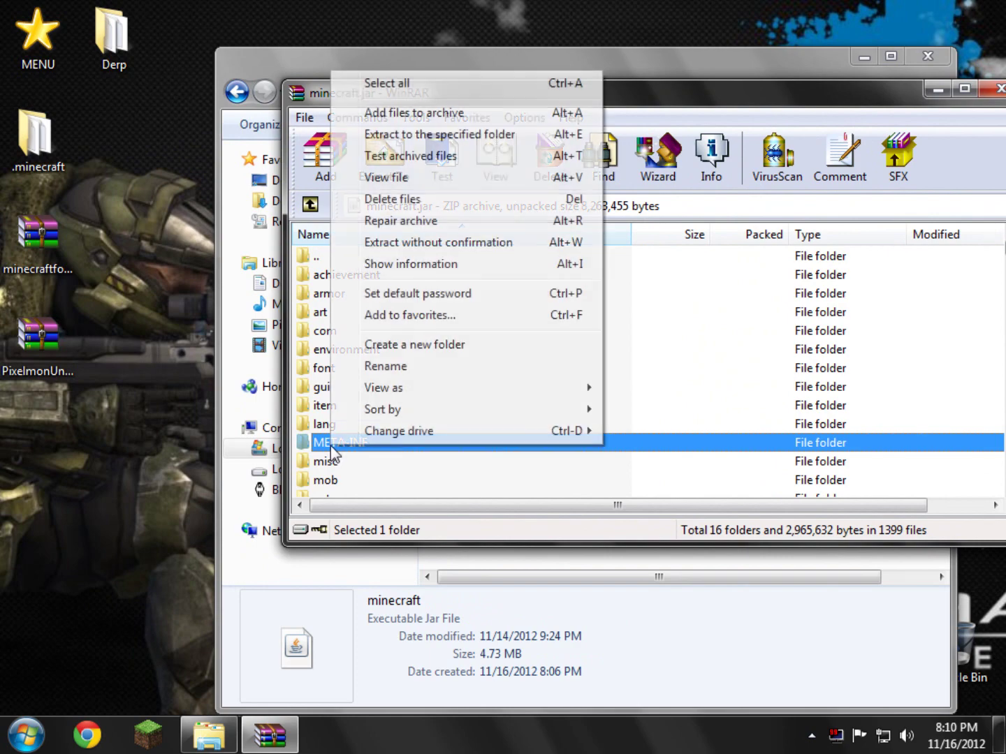
pyautogui.click(415, 215)
pyautogui.click(525, 437)
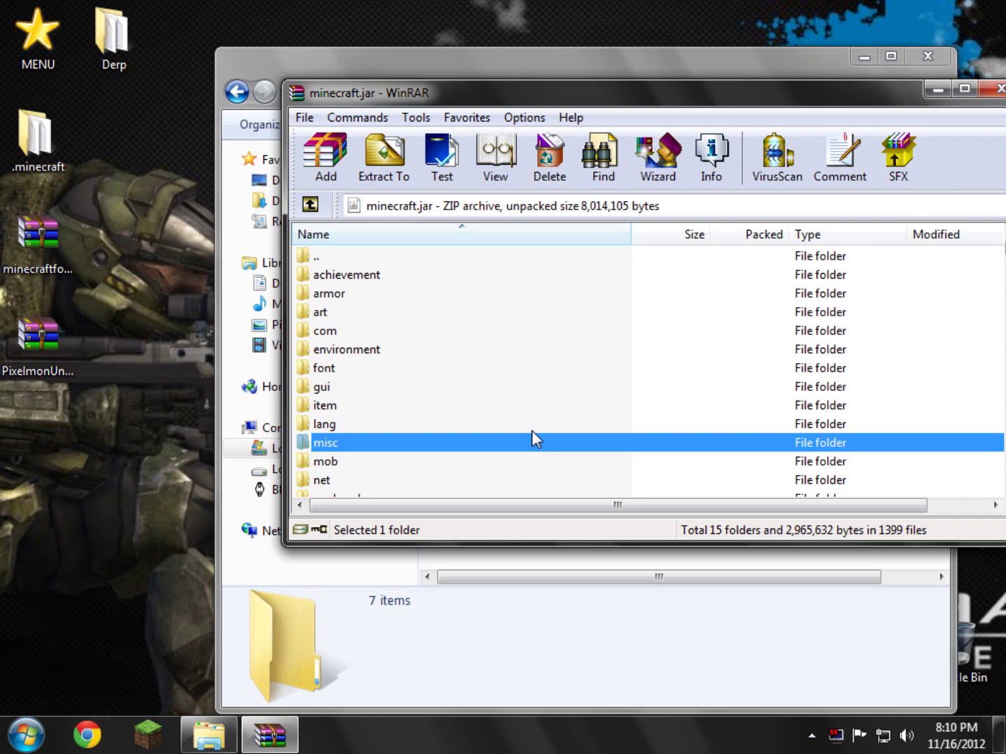
pyautogui.click(51, 257)
# Step: Add every file from the Forge universal archive into minecraft.jar, replacing existing files
pyautogui.doubleClick(45, 256)
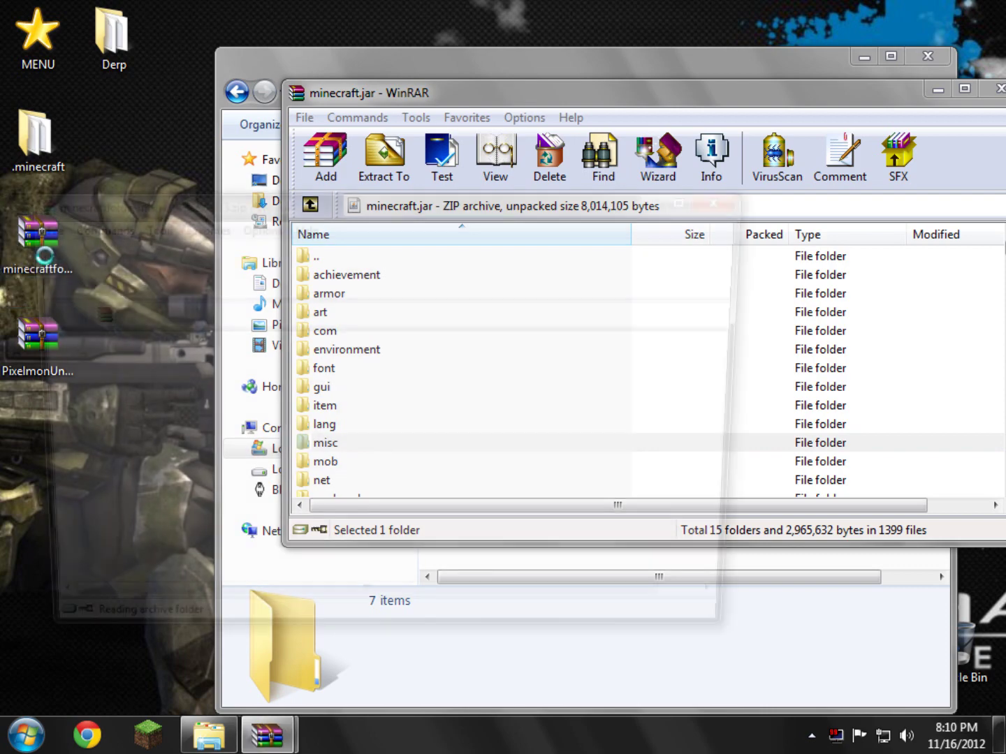
pyautogui.click(160, 227)
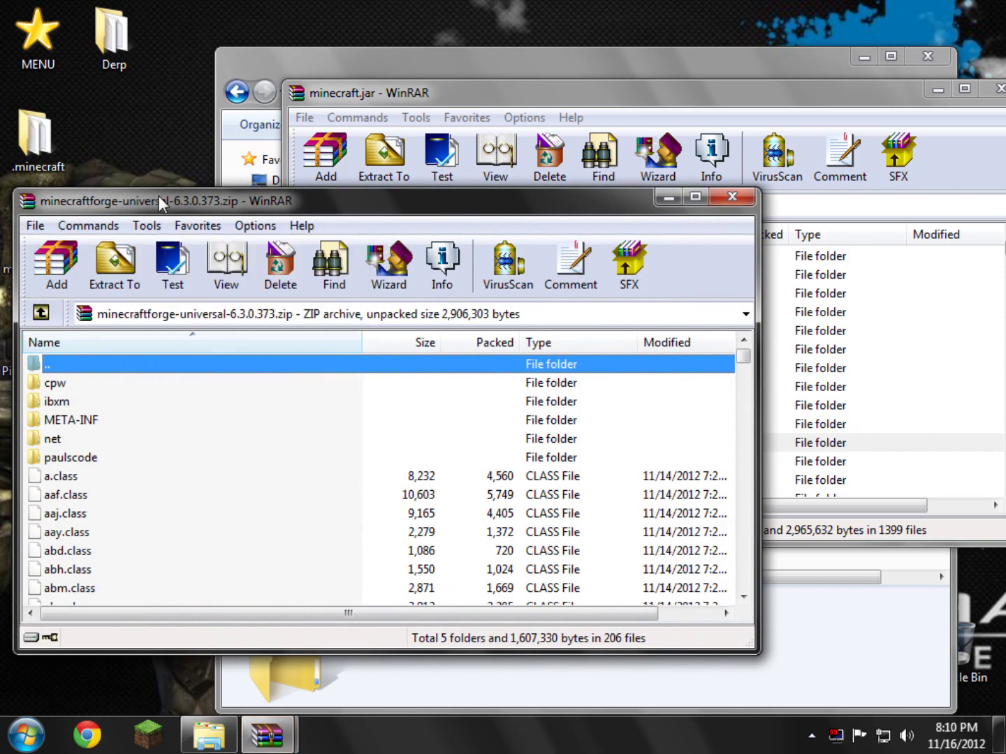
pyautogui.moveTo(119, 200); pyautogui.dragTo(125, 130)
pyautogui.click(88, 352)
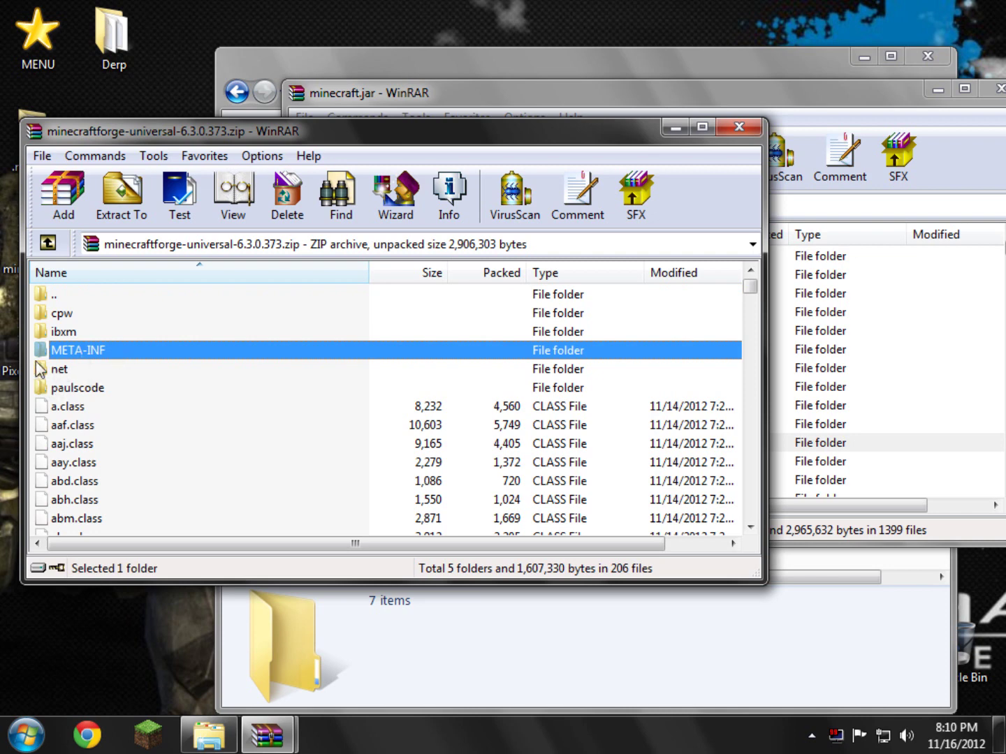
pyautogui.rightClick(62, 312)
pyautogui.click(87, 318)
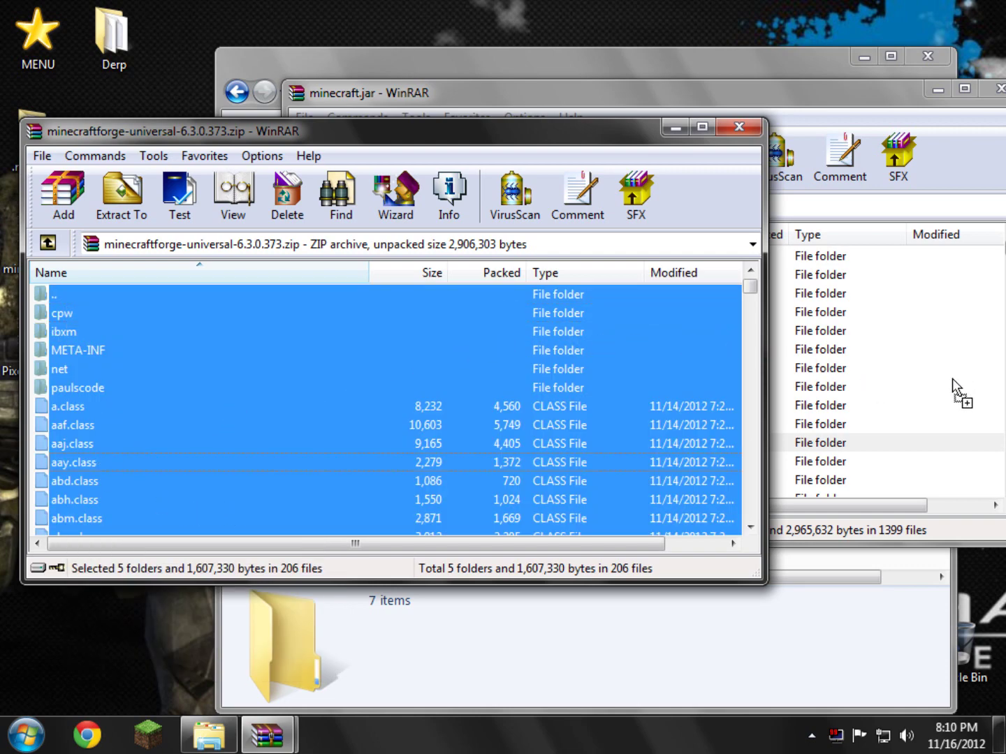
pyautogui.moveTo(953, 378); pyautogui.dragTo(950, 384)
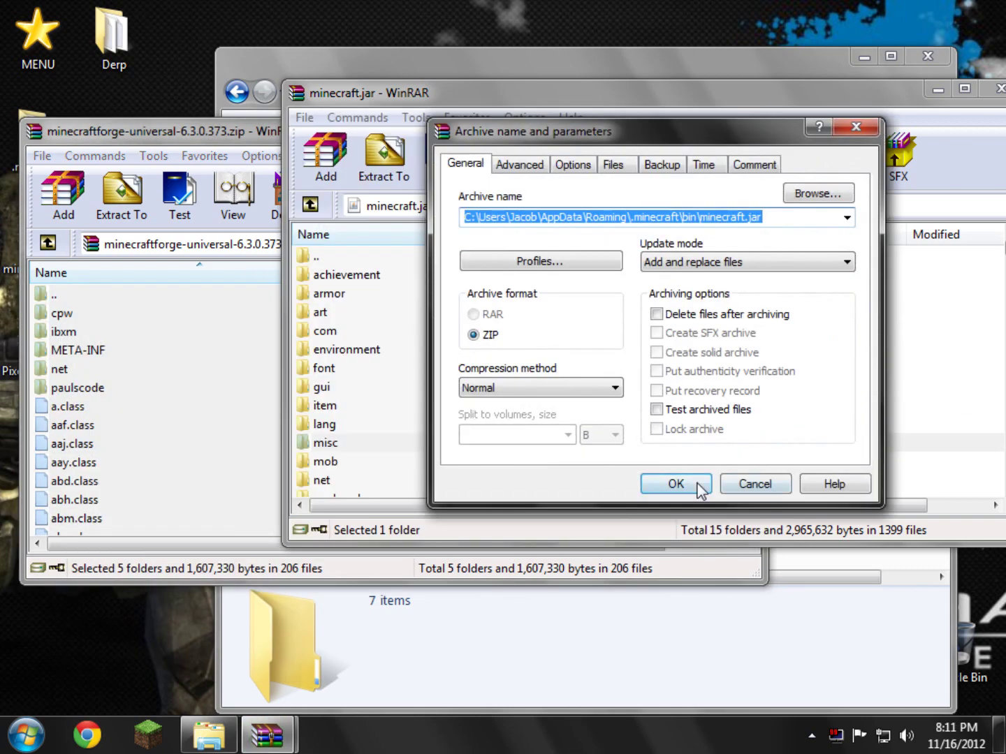
pyautogui.click(699, 488)
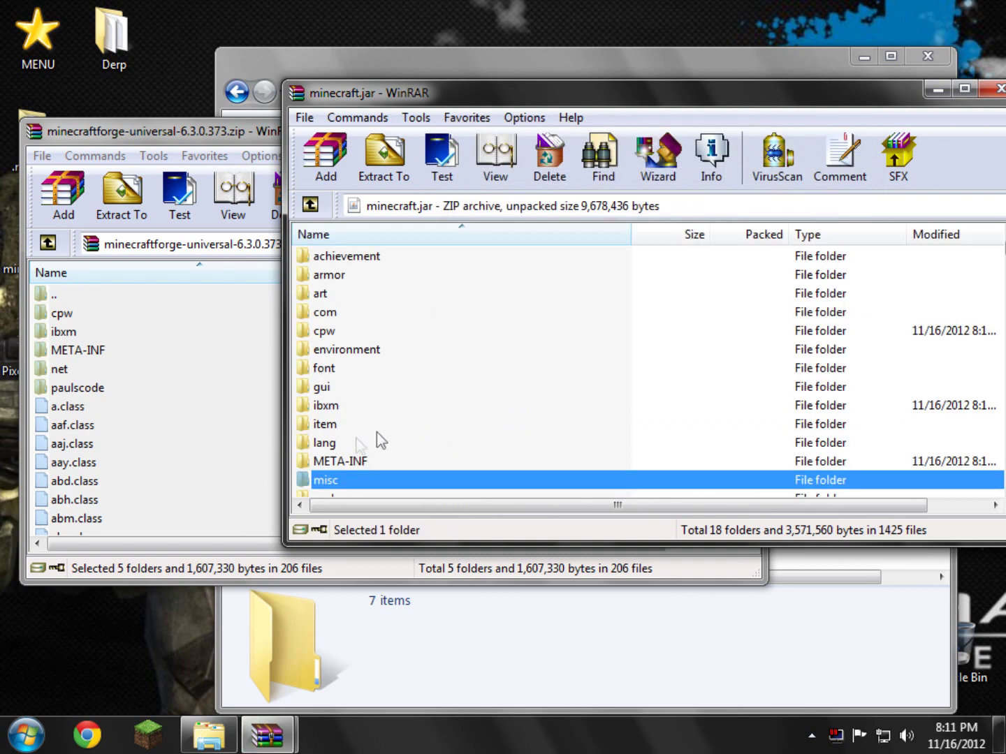
# Step: Check the new Forge folders, then close minecraft.jar, the Forge archive and the bin folder
pyautogui.click(355, 464)
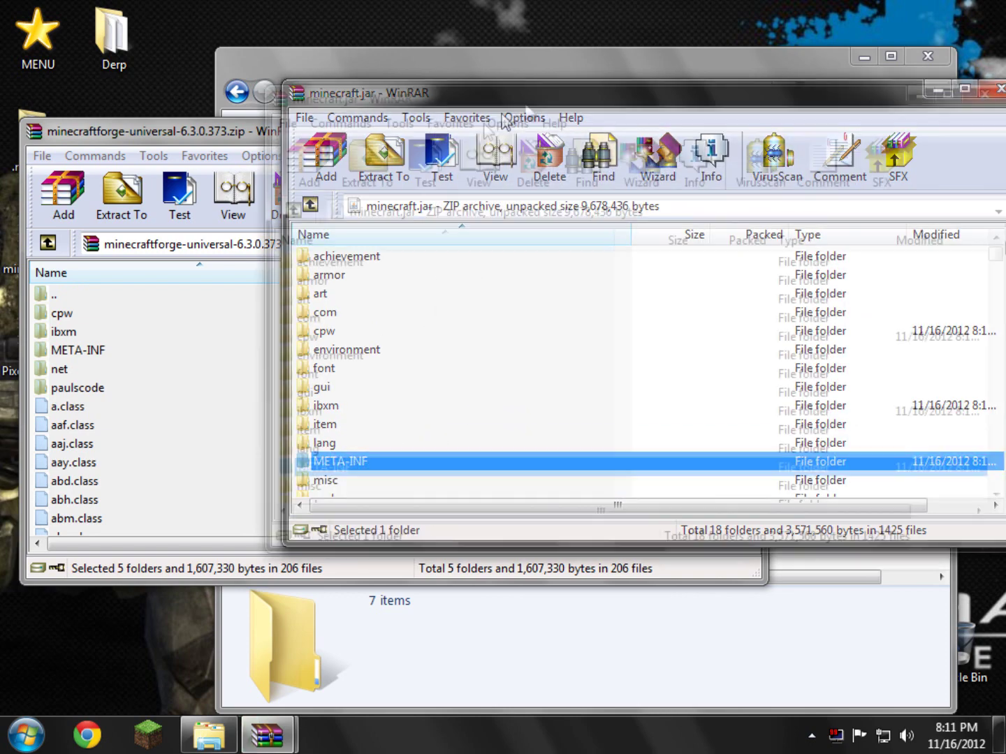
pyautogui.moveTo(552, 108); pyautogui.dragTo(352, 189)
pyautogui.click(799, 176)
pyautogui.click(738, 129)
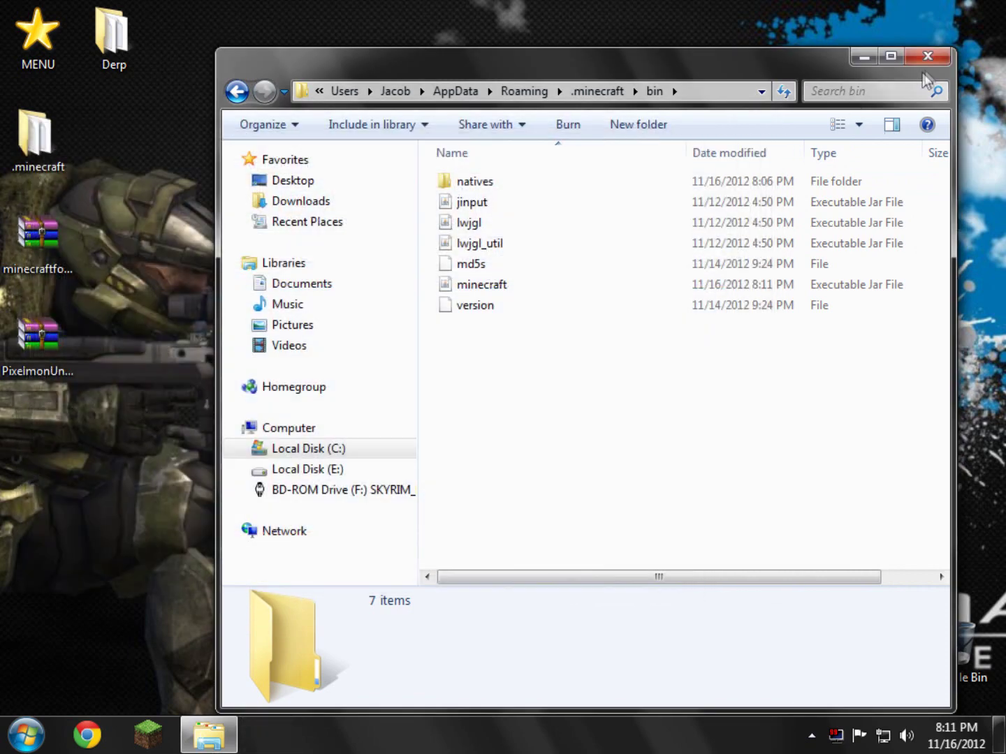
pyautogui.click(928, 57)
# Step: Start Minecraft from the taskbar, allow it past the security warning, and log in
pyautogui.click(149, 734)
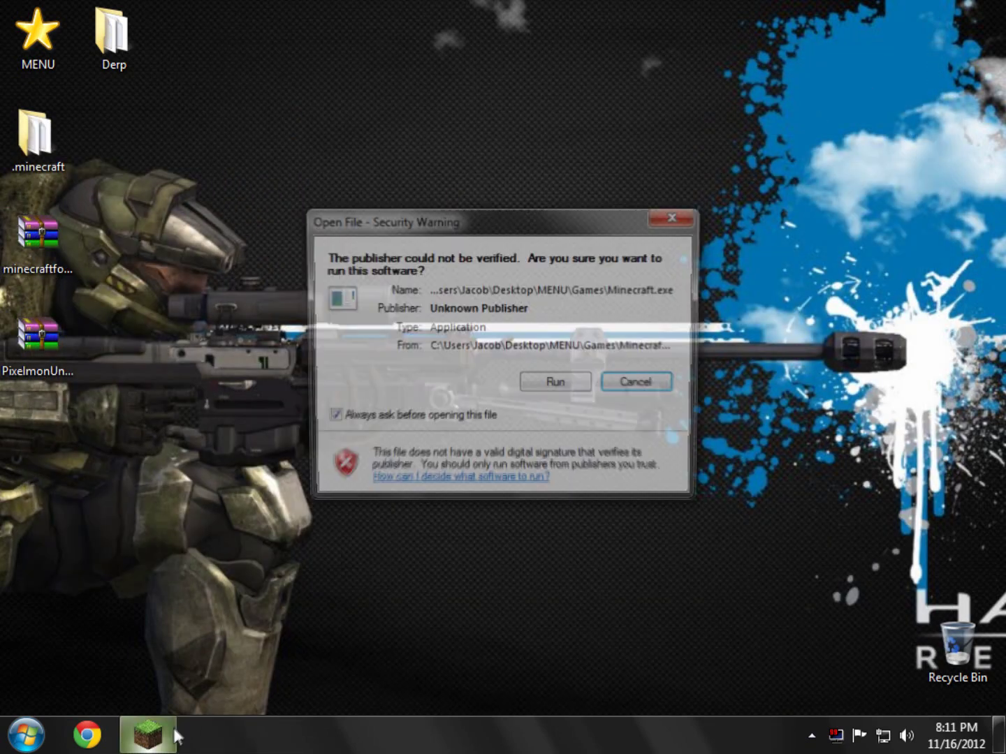
pyautogui.click(556, 384)
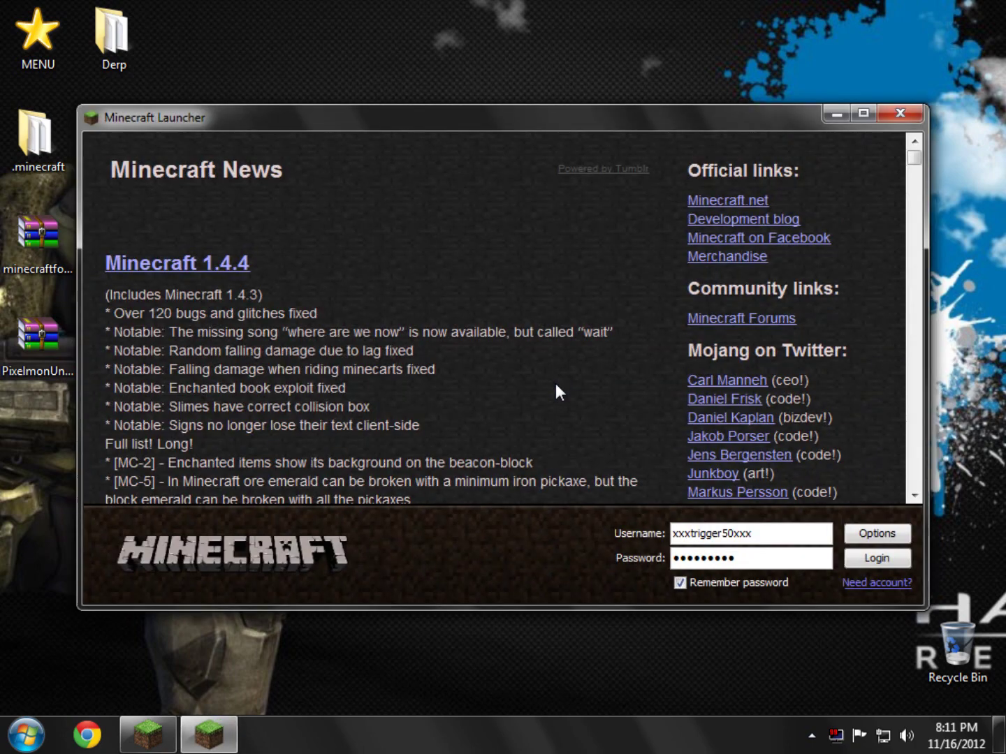
pyautogui.click(860, 556)
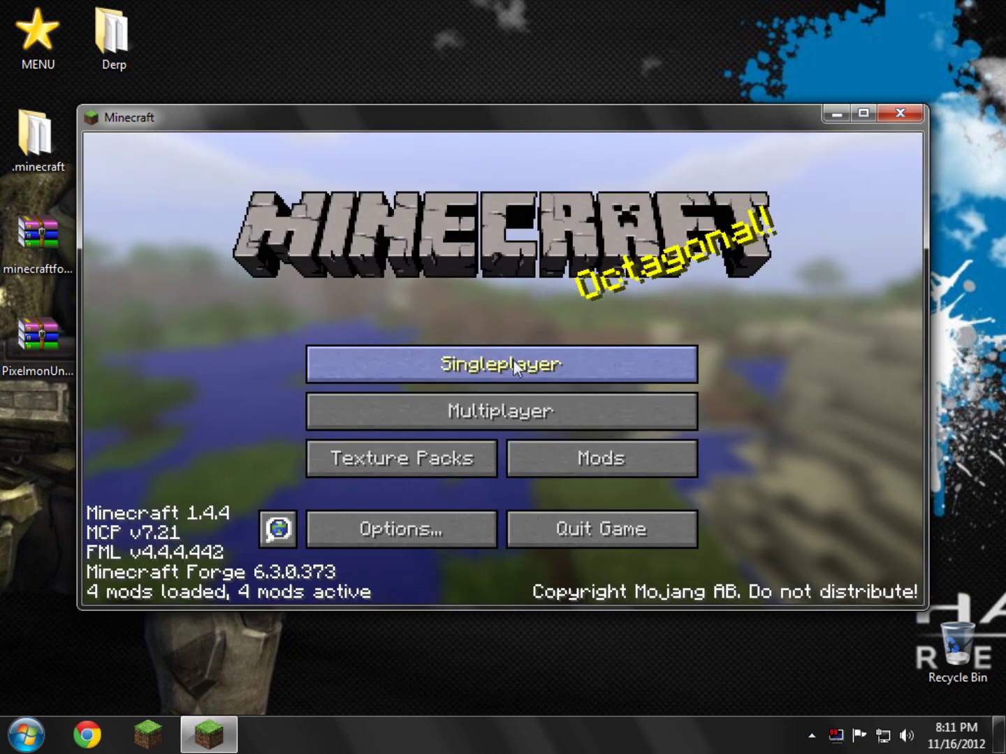
# Step: Create a new singleplayer world with Game Mode set to Creative
pyautogui.click(496, 361)
pyautogui.click(662, 519)
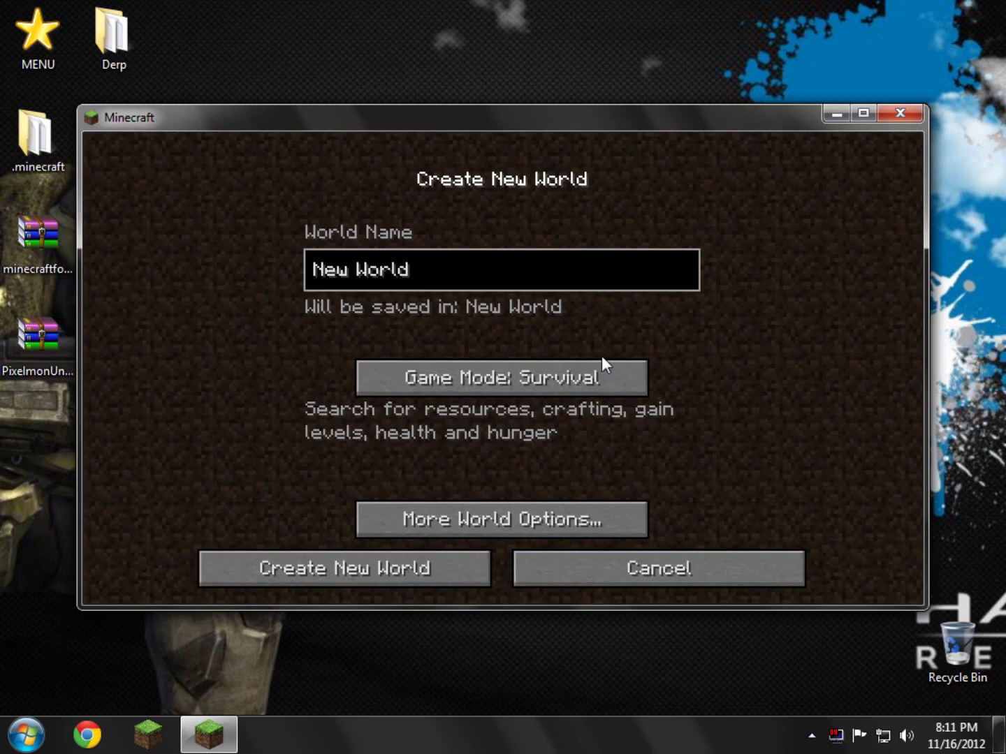
pyautogui.click(597, 368)
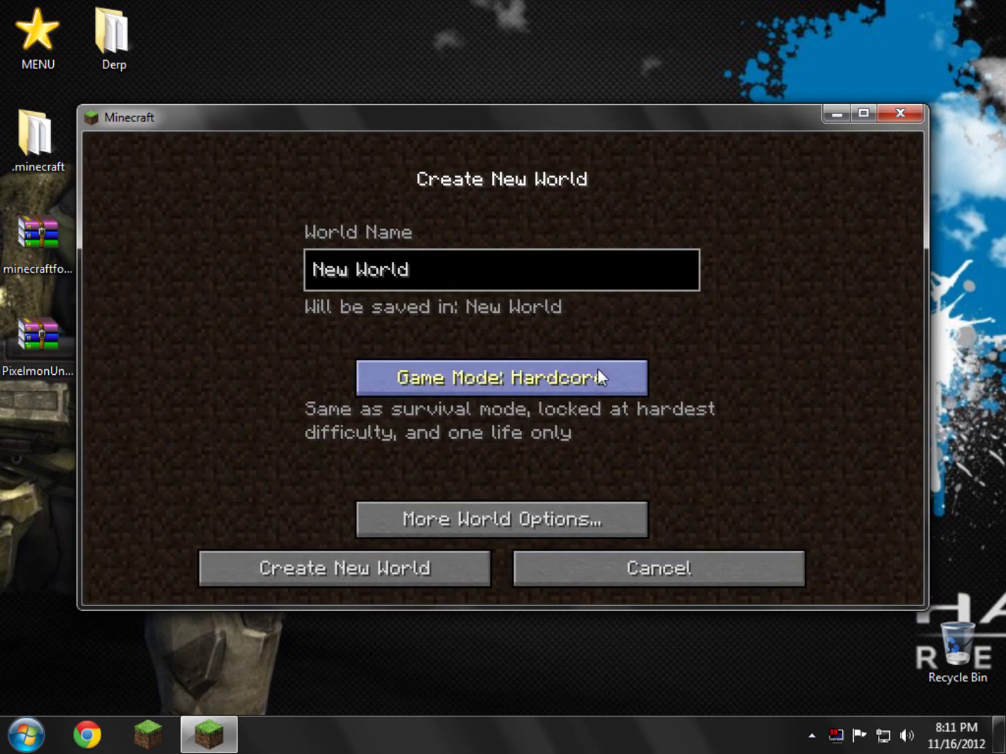
pyautogui.click(384, 568)
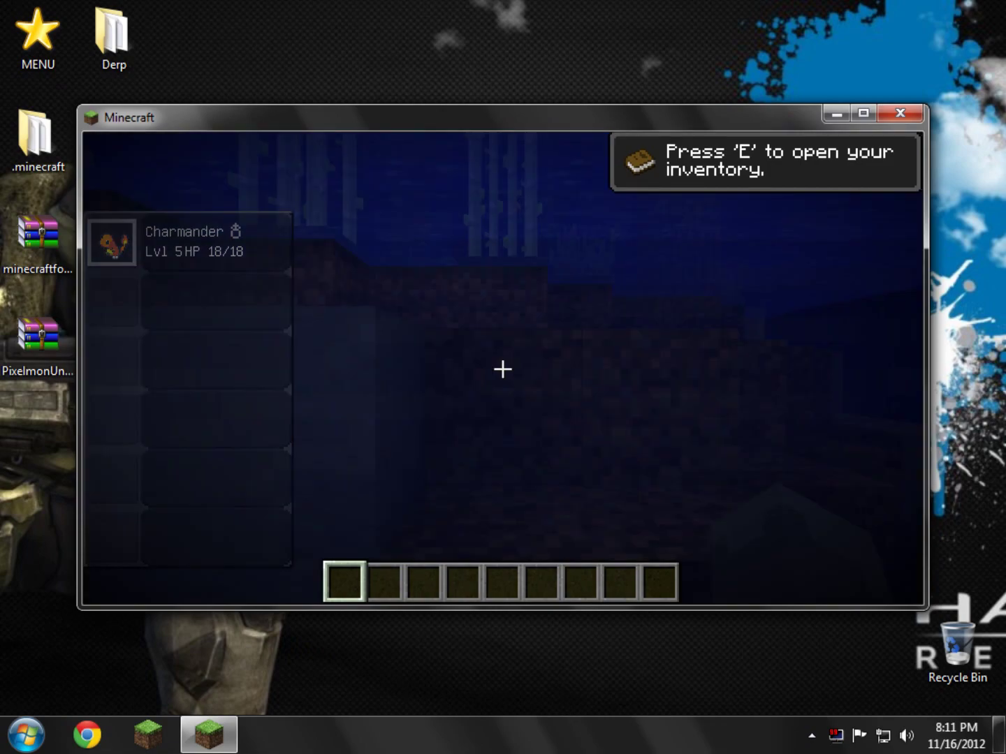
# Step: Put a Poké Ball from page 2 of the Creative inventory into the hotbar
pyautogui.press('space')
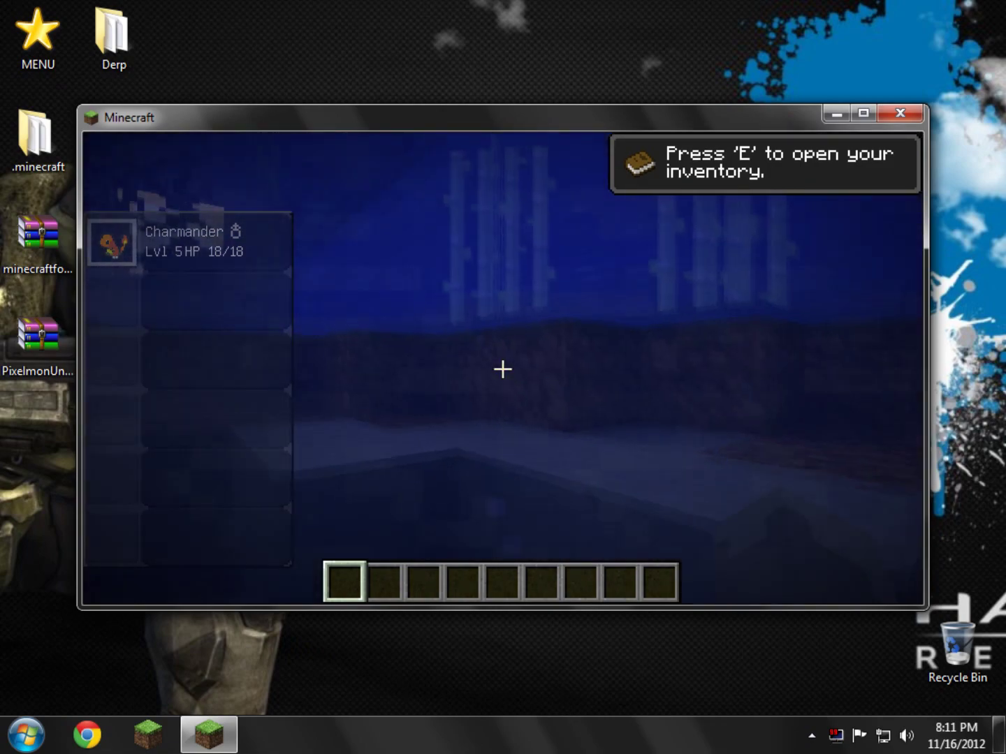
pyautogui.press('w')
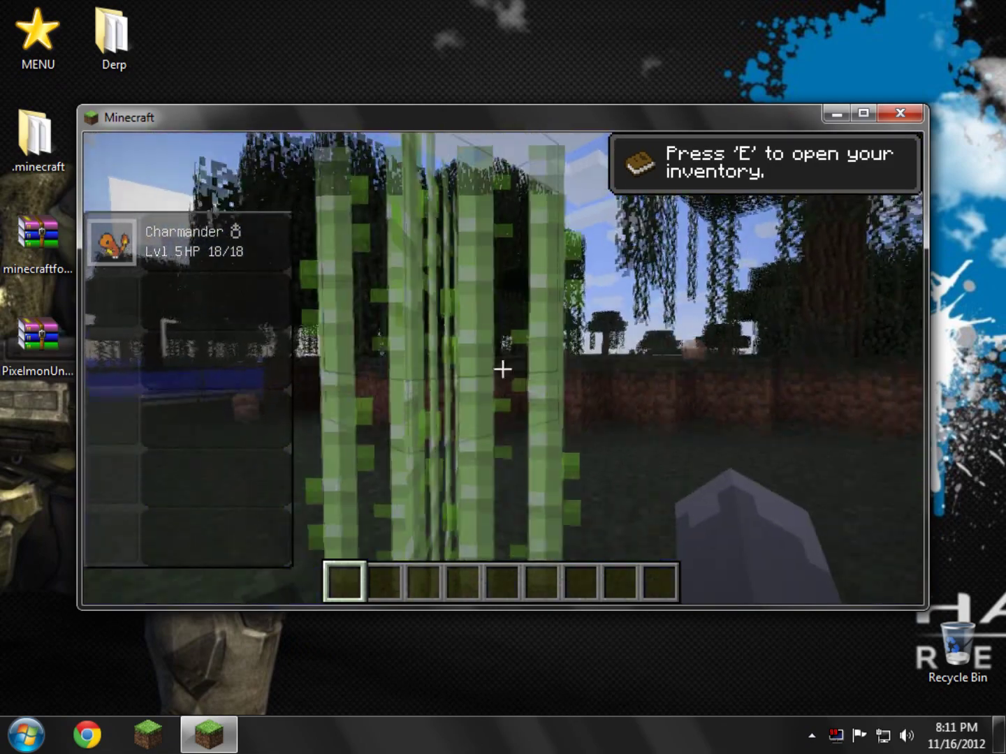
pyautogui.press('e')
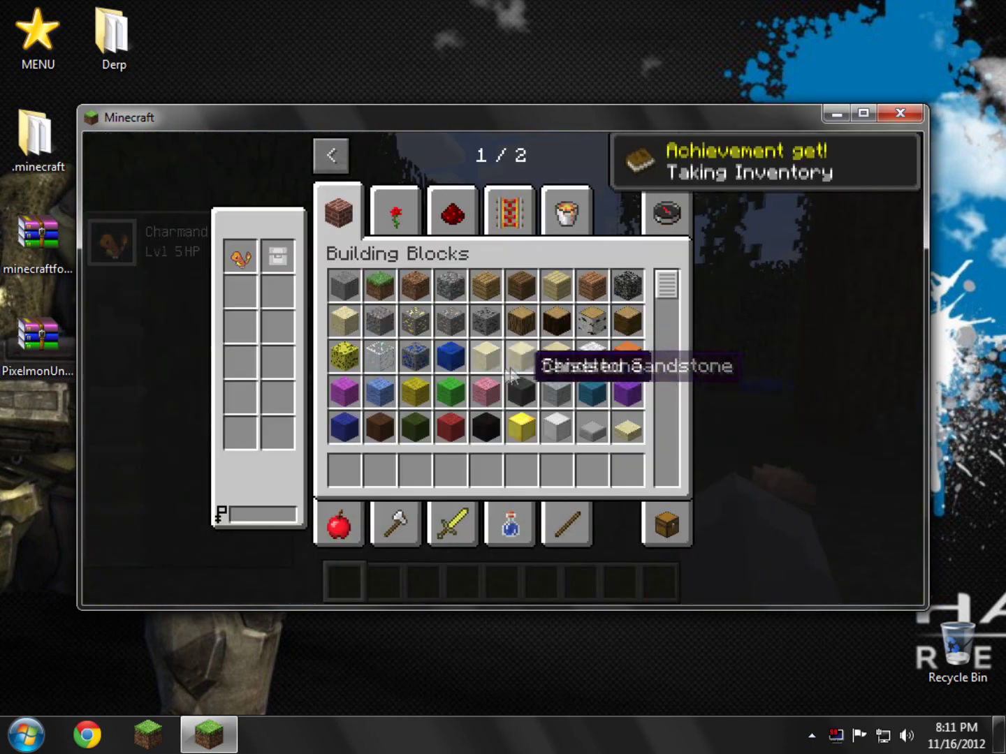
pyautogui.click(676, 167)
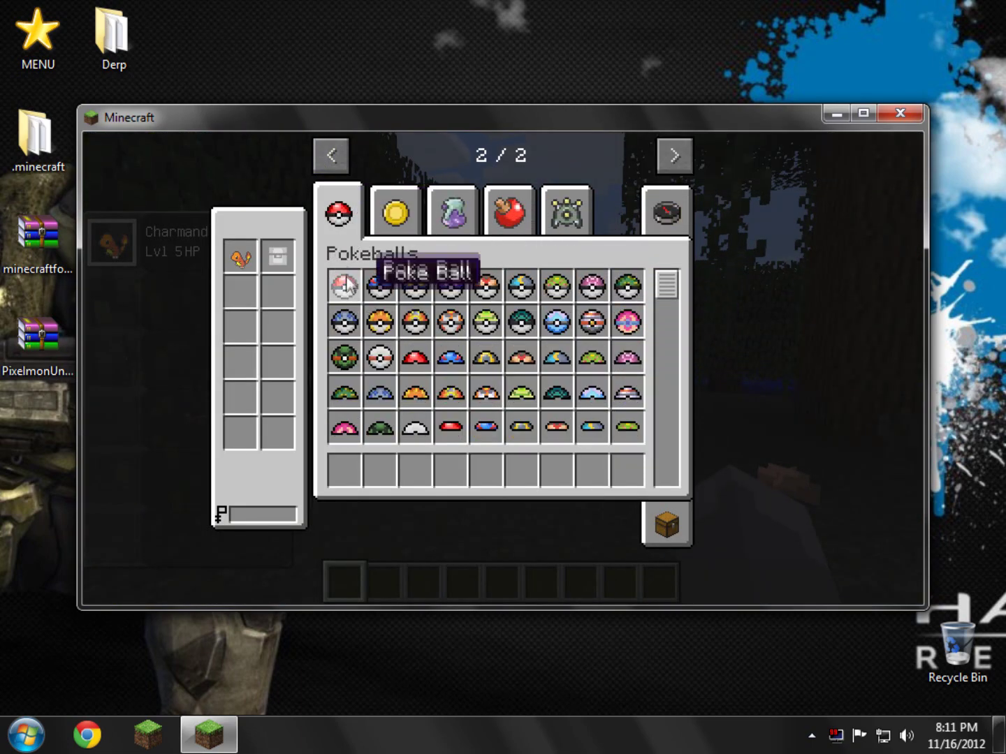
pyautogui.click(346, 471)
pyautogui.press('e')
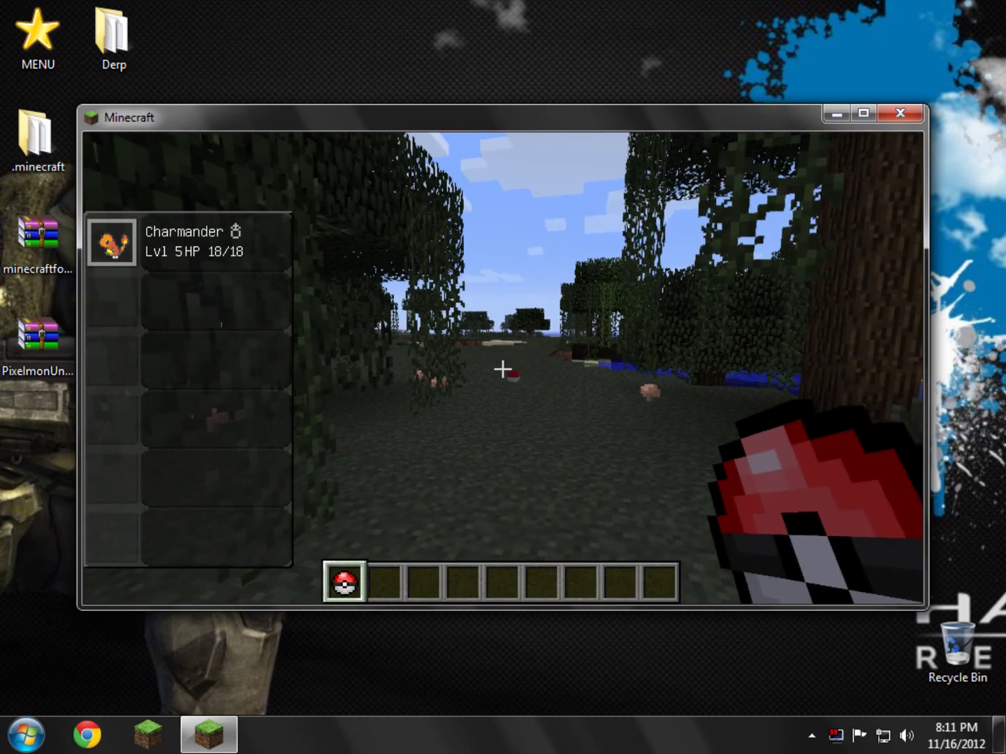
pyautogui.scroll(-1, 502, 368)
# Step: Pick-block a grass block into the hotbar and place it on the ground
pyautogui.middleClick(502, 368)
pyautogui.click(502, 369)
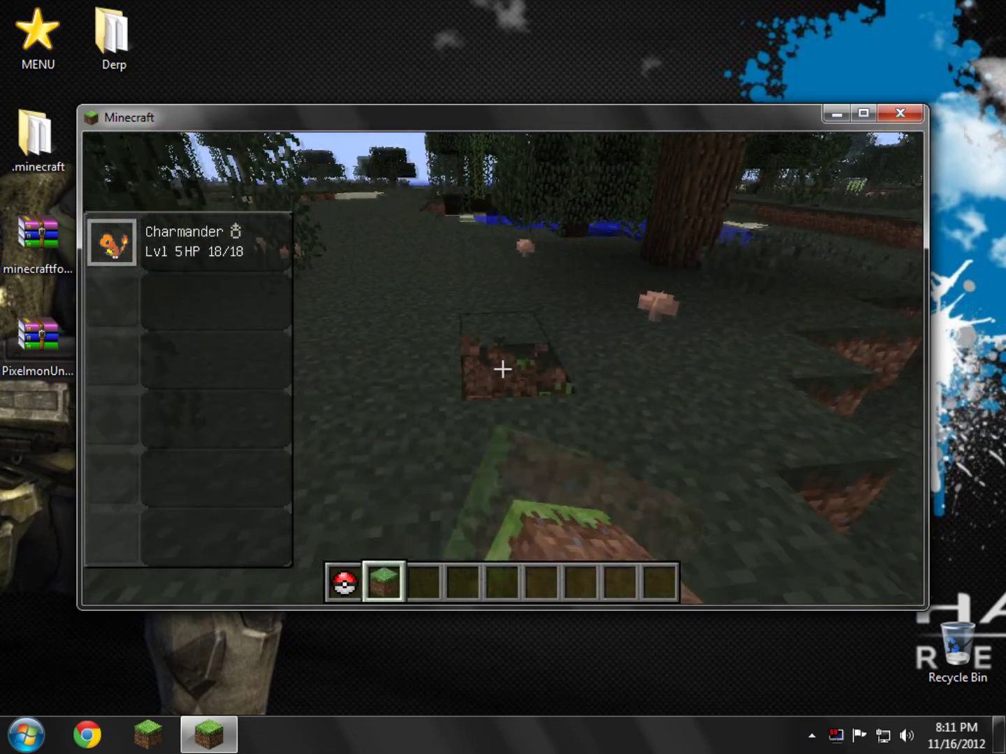
pyautogui.rightClick(503, 368)
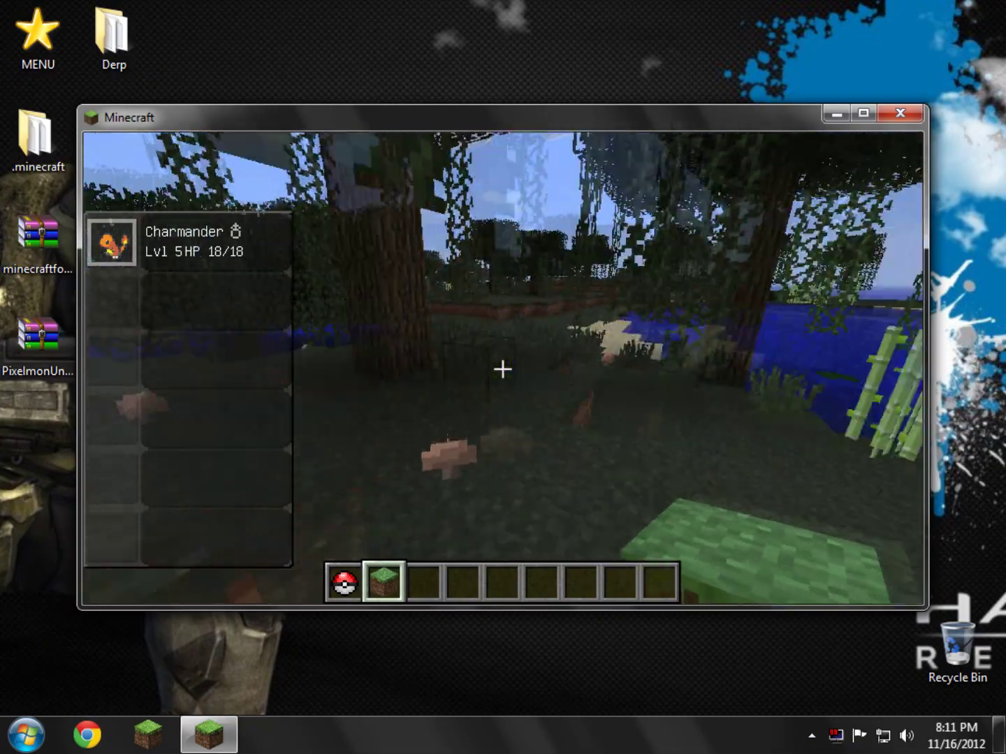